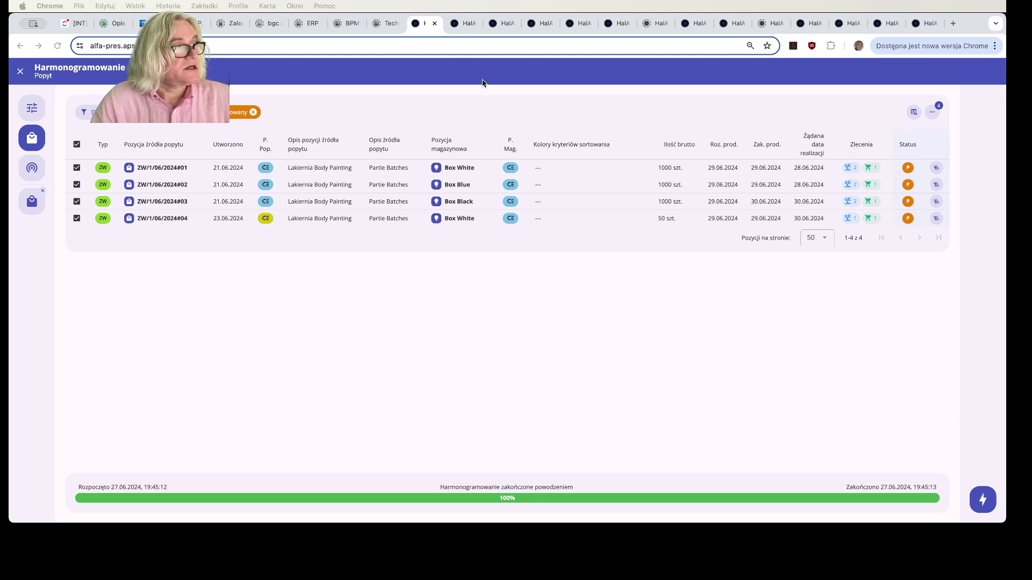
Examine the basic data of resources Lakiernia #13 and Lakiernia #12, and compare the competence levels of all three painting resources.
{"action": "left_click", "coordinate": [541, 27]}
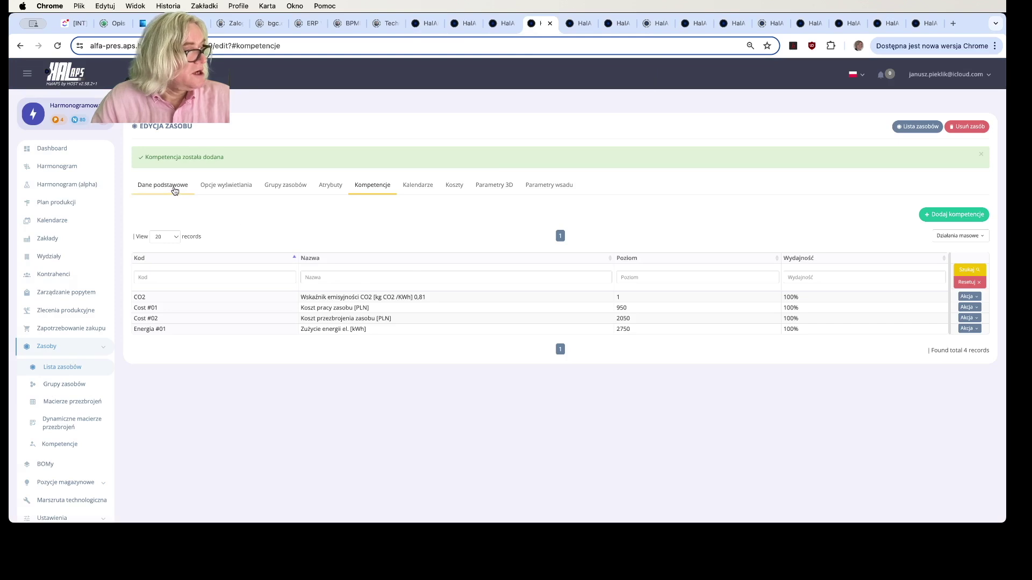
{"action": "left_click", "coordinate": [170, 186]}
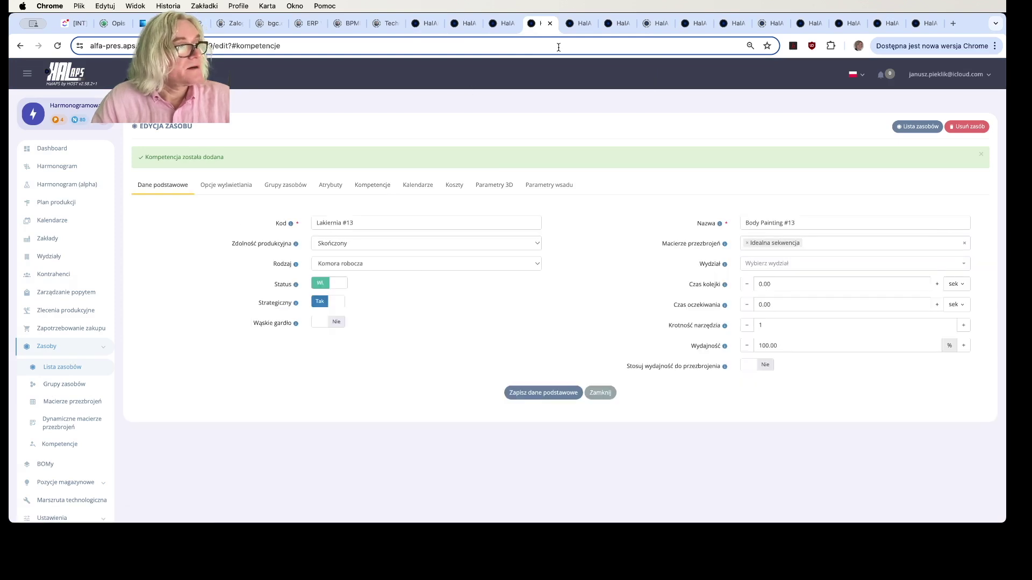
{"action": "left_click", "coordinate": [575, 24]}
{"action": "left_click", "coordinate": [155, 185]}
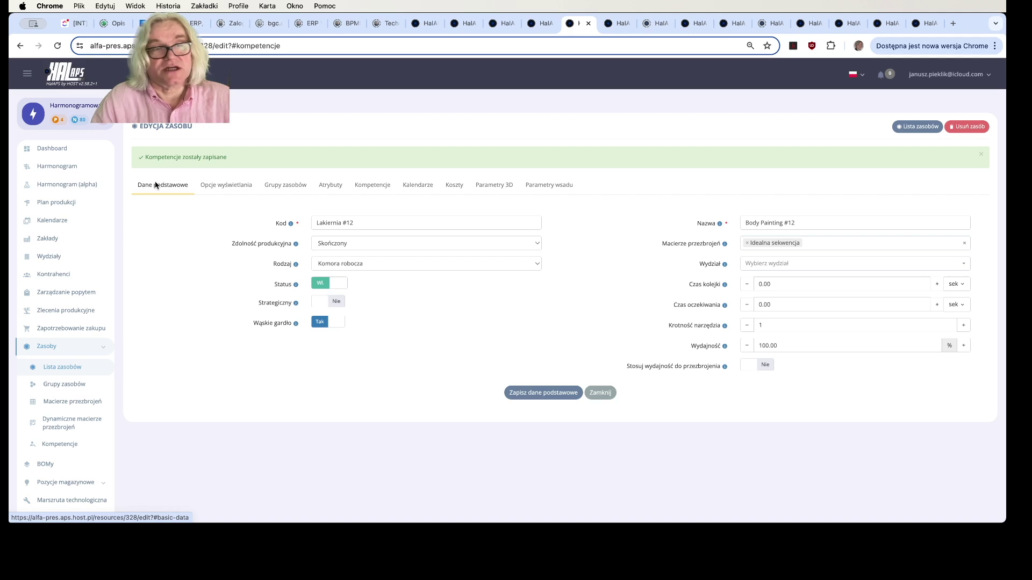
{"action": "left_click", "coordinate": [373, 184]}
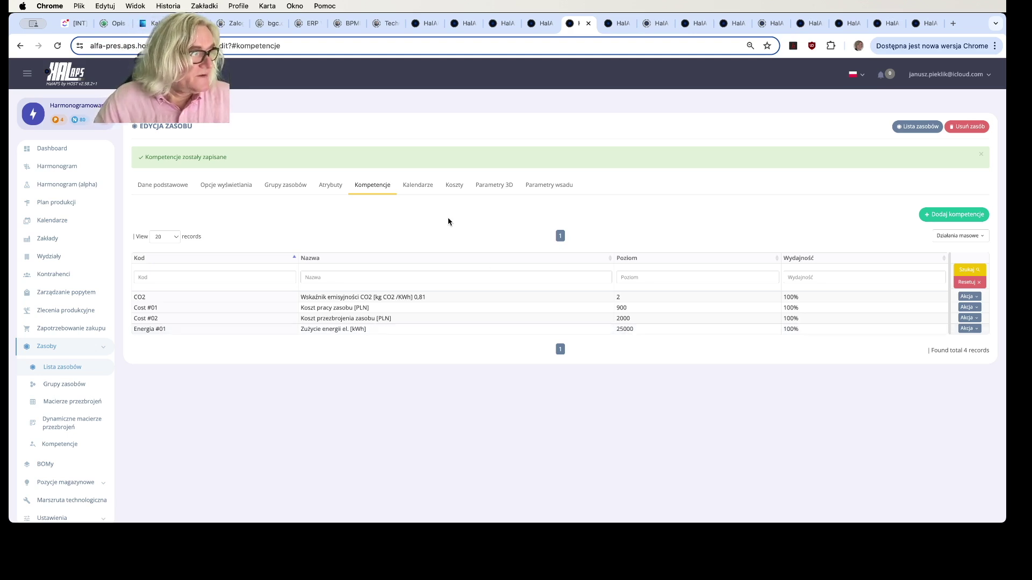
{"action": "left_click", "coordinate": [538, 23]}
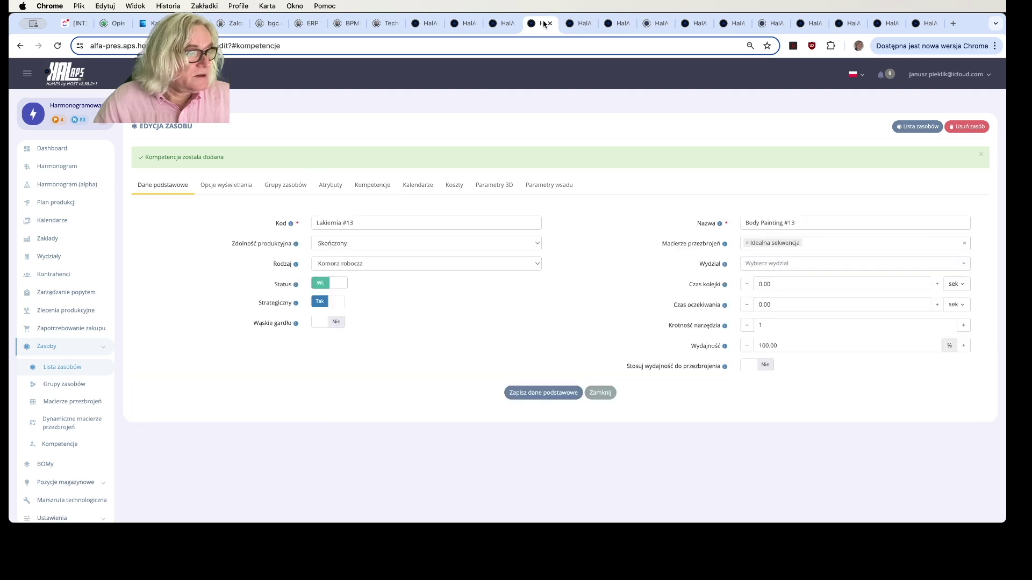
{"action": "left_click", "coordinate": [371, 184]}
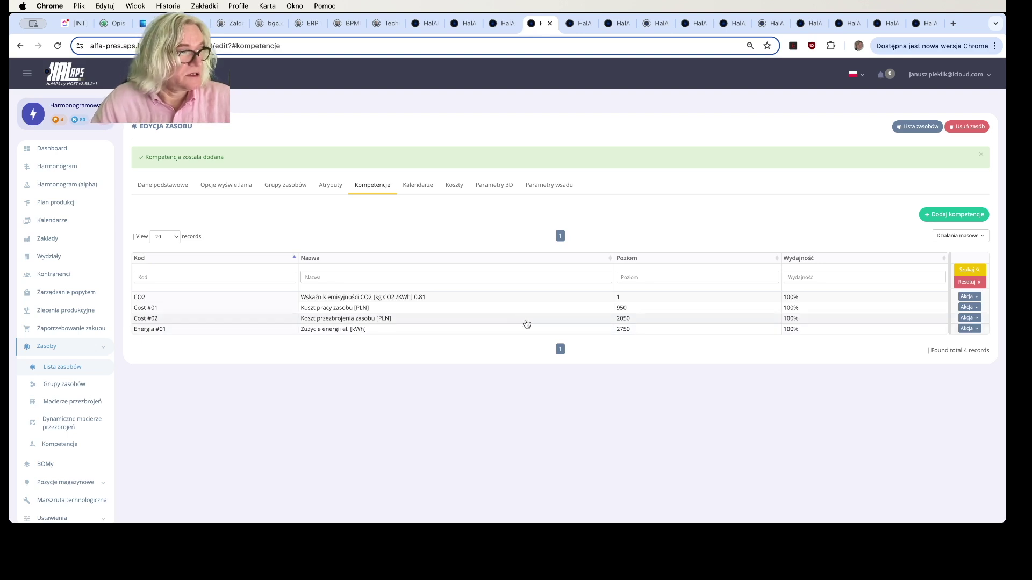
{"action": "left_click", "coordinate": [505, 26]}
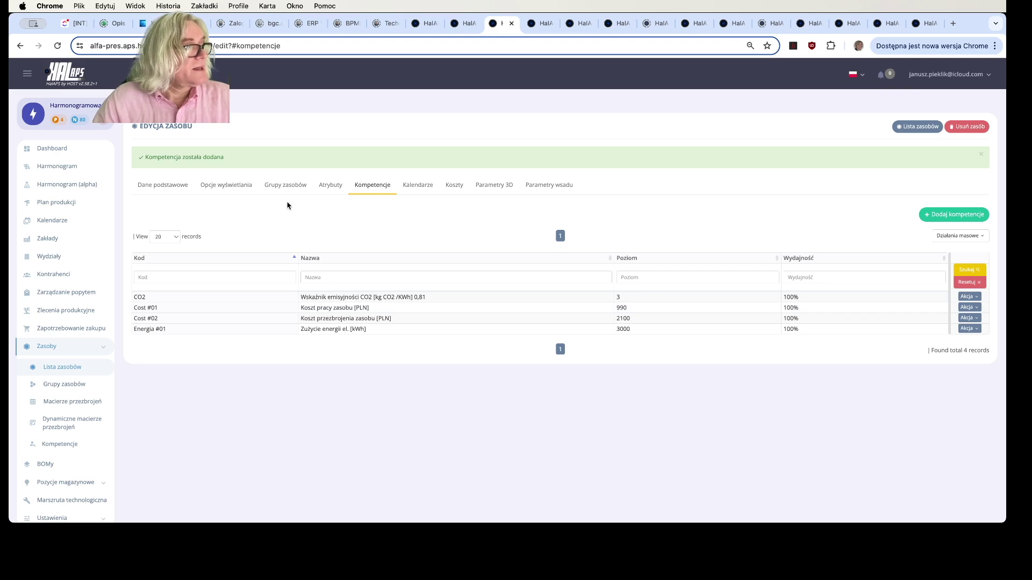
Review the resource group and competence limits of constraint line 1 for the Box White routing operation 10.
{"action": "left_click", "coordinate": [465, 28]}
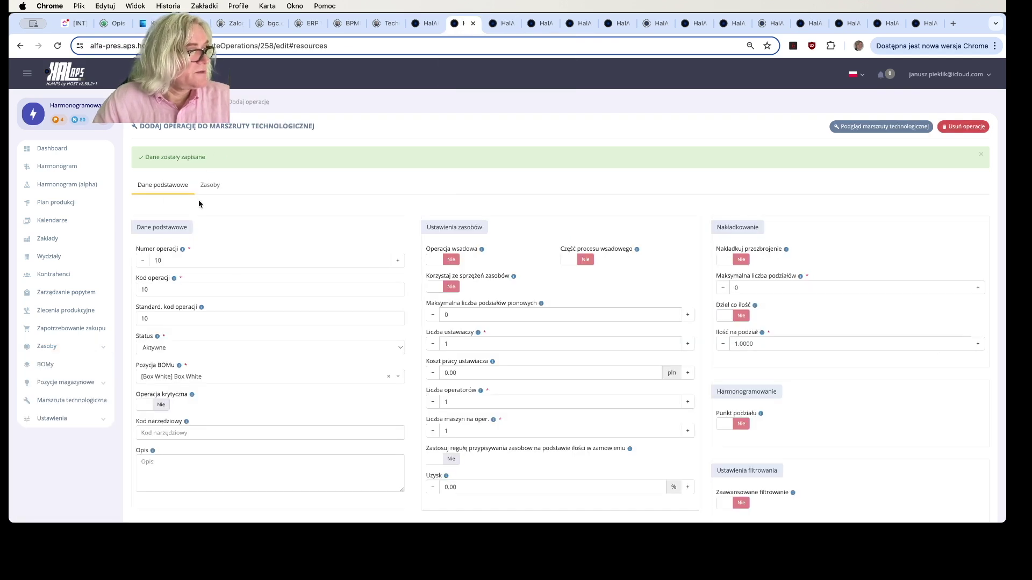
{"action": "left_click", "coordinate": [210, 185]}
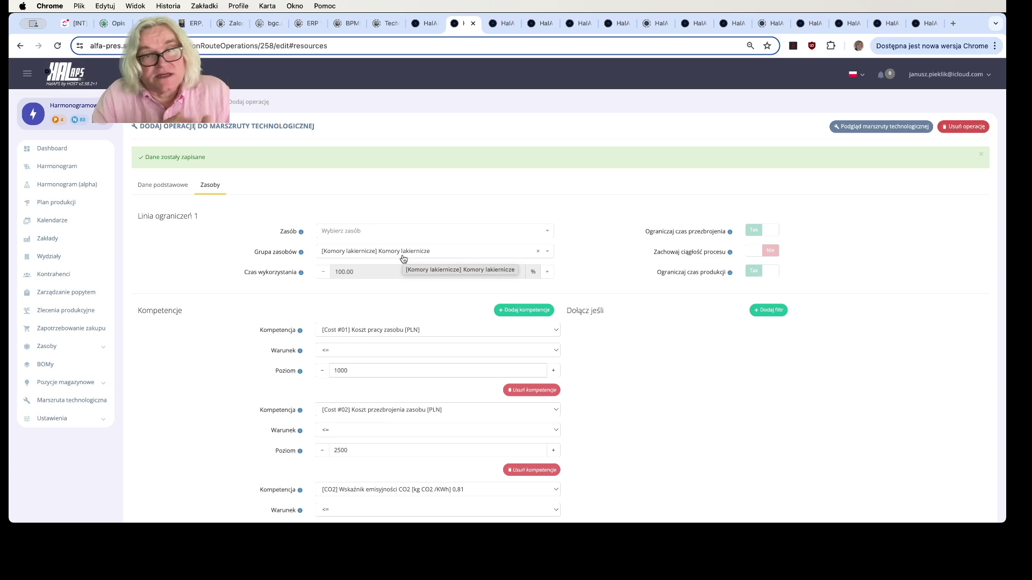
{"action": "scroll", "coordinate": [403, 259], "scroll_direction": "down", "scroll_amount": 3}
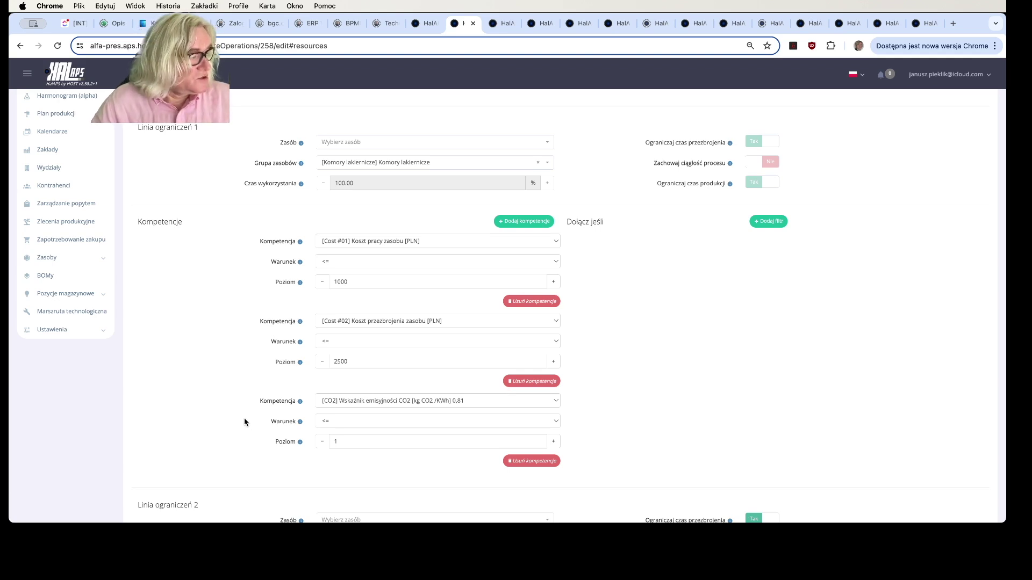
{"action": "scroll", "coordinate": [246, 372], "scroll_direction": "up", "scroll_amount": 3}
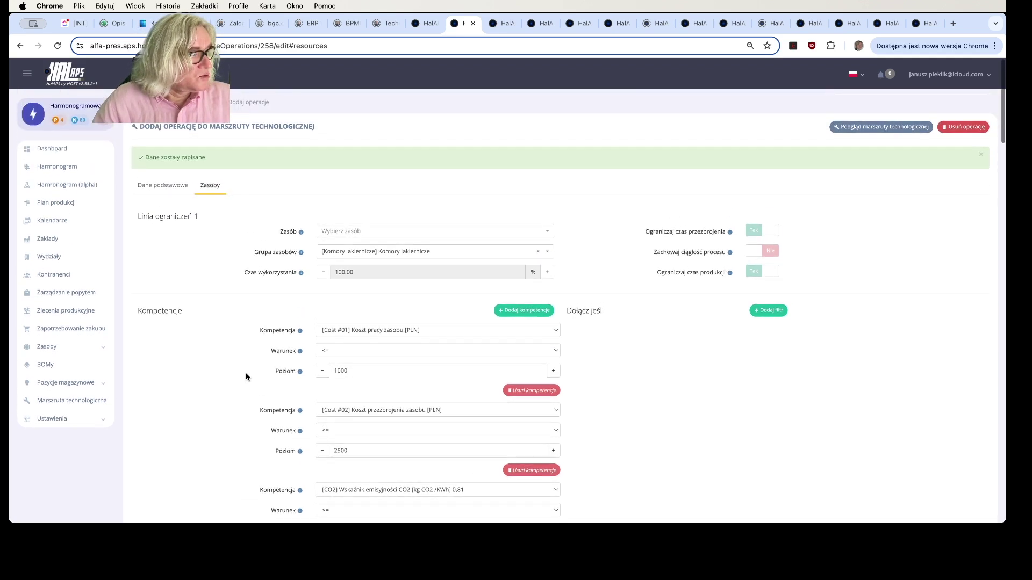
{"action": "left_click", "coordinate": [173, 186]}
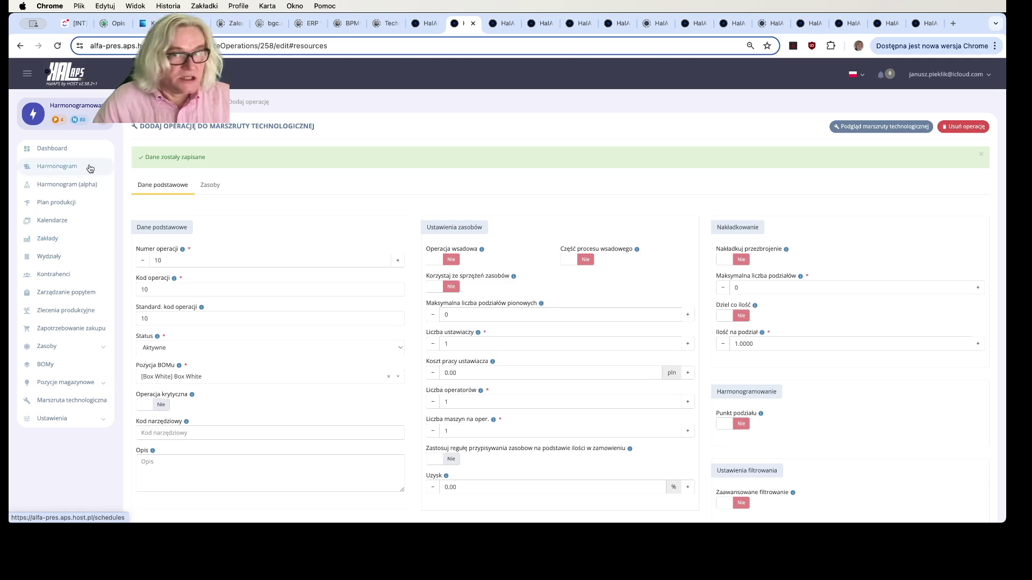
Run scheduling for all the selected ZW/1/06/2024 demand items and return to the Gantt schedule.
{"action": "left_click", "coordinate": [423, 24]}
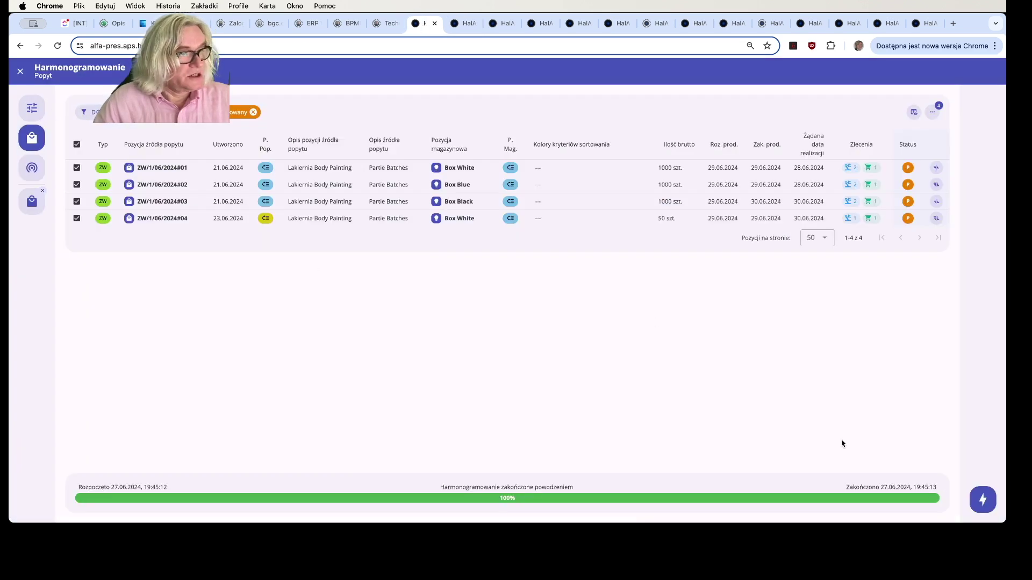
{"action": "left_click", "coordinate": [983, 500]}
{"action": "left_click", "coordinate": [918, 499]}
{"action": "left_click", "coordinate": [947, 474]}
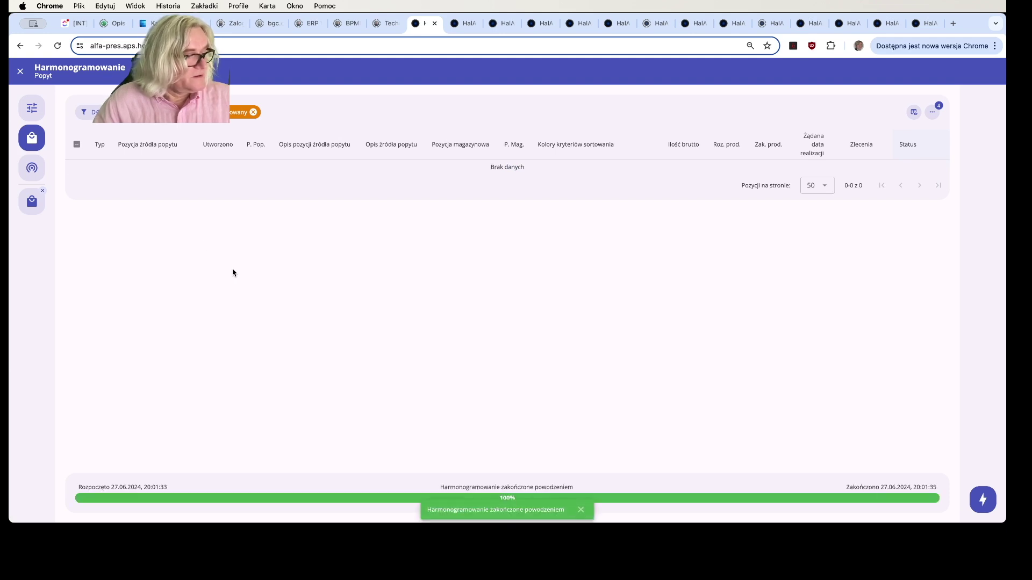
{"action": "left_click", "coordinate": [20, 75]}
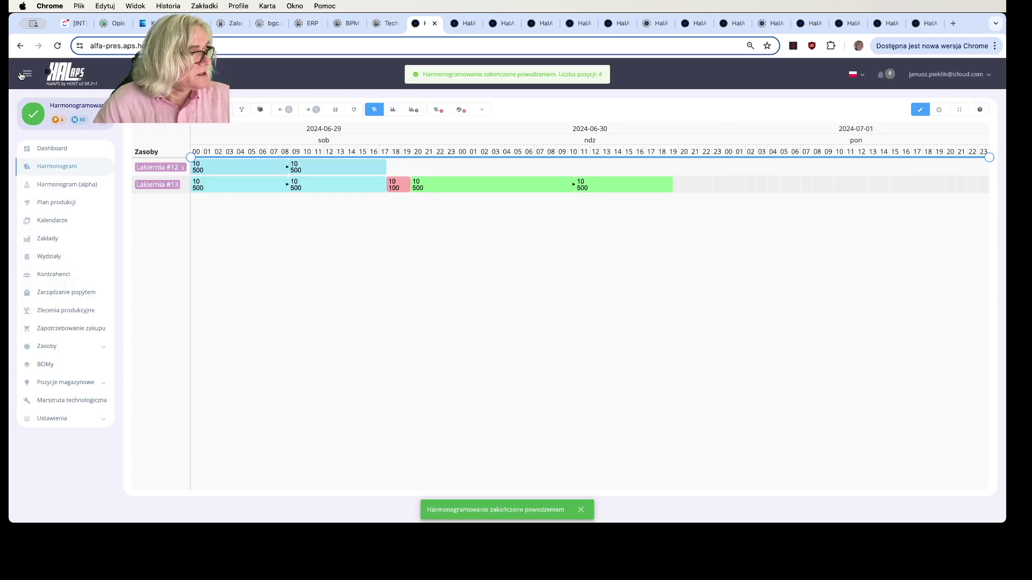
Inspect the details of the scheduled operations on Lakiernia #12 and Lakiernia #13 in the Gantt schedule.
{"action": "mouse_move", "coordinate": [232, 170]}
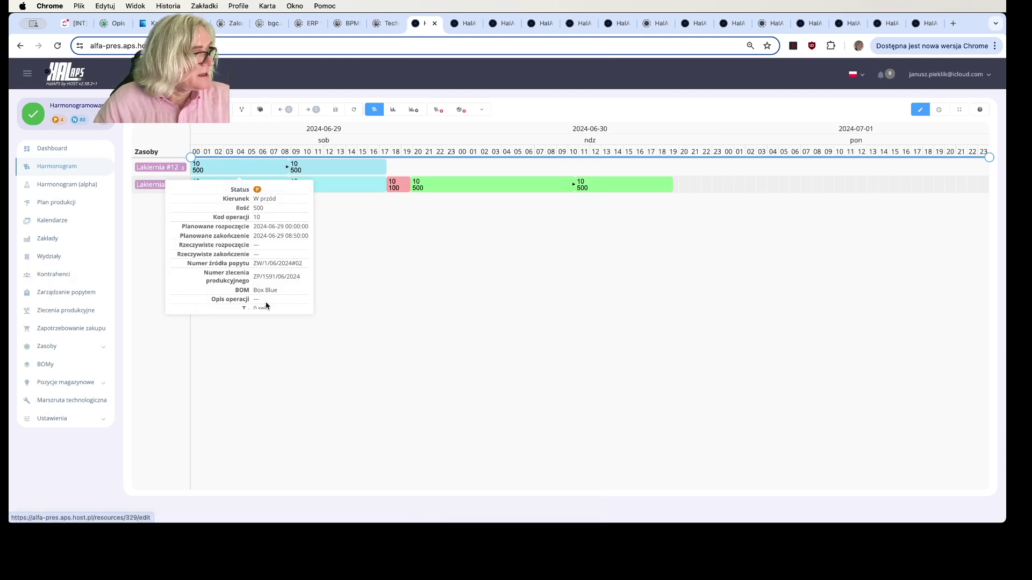
{"action": "mouse_move", "coordinate": [227, 190]}
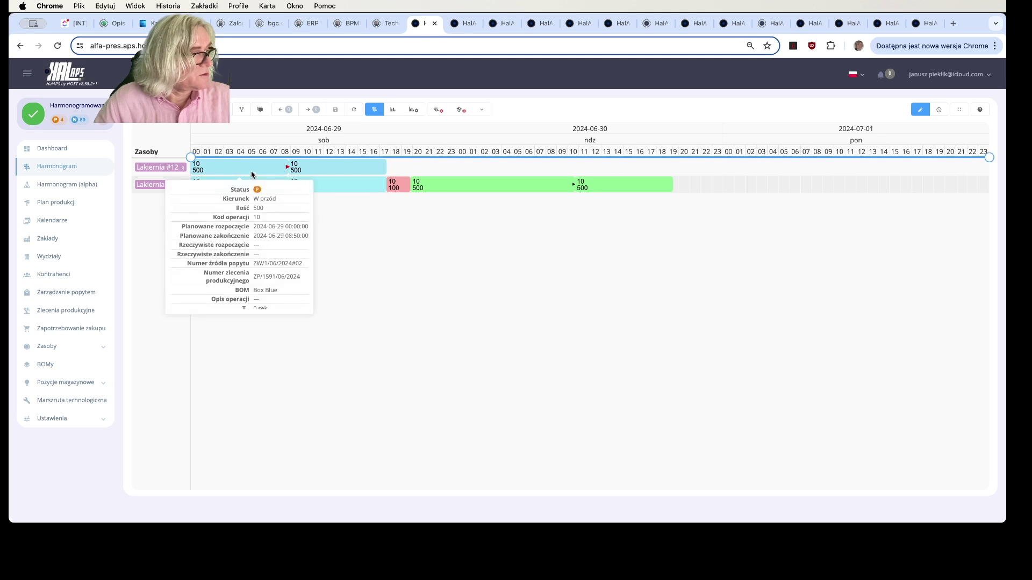
{"action": "mouse_move", "coordinate": [315, 192]}
{"action": "mouse_move", "coordinate": [258, 188]}
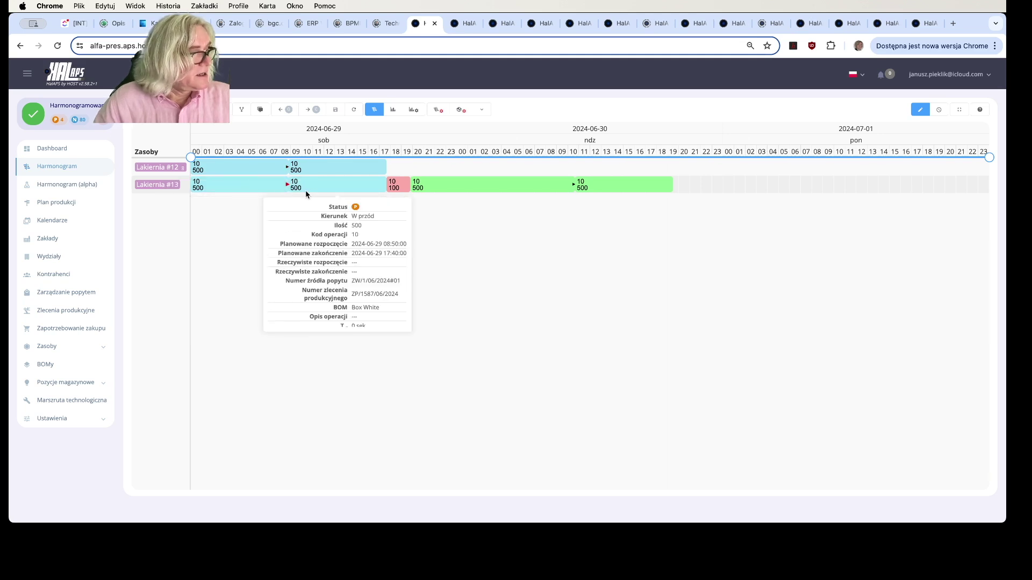
{"action": "mouse_move", "coordinate": [399, 186]}
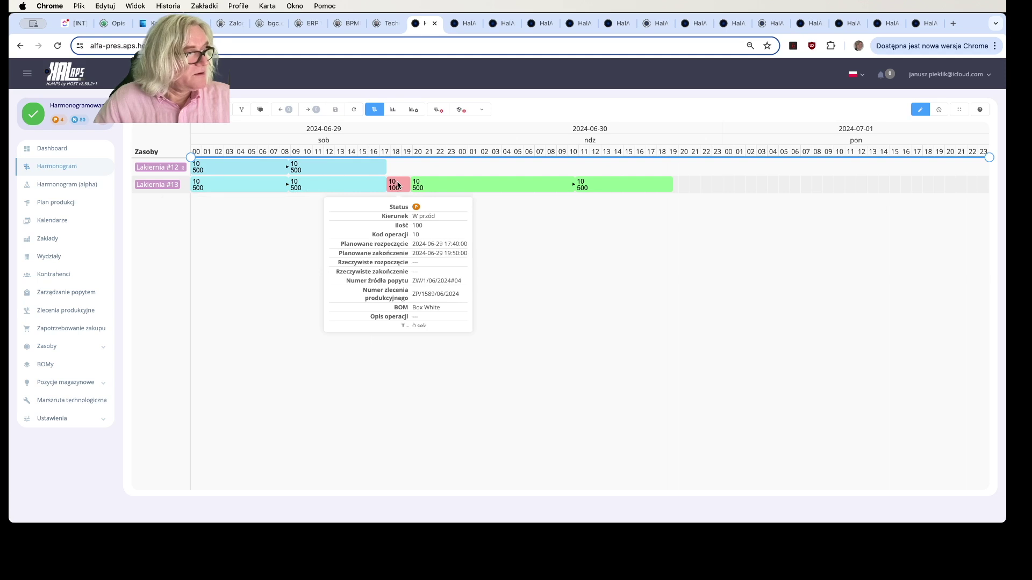
{"action": "mouse_move", "coordinate": [431, 191]}
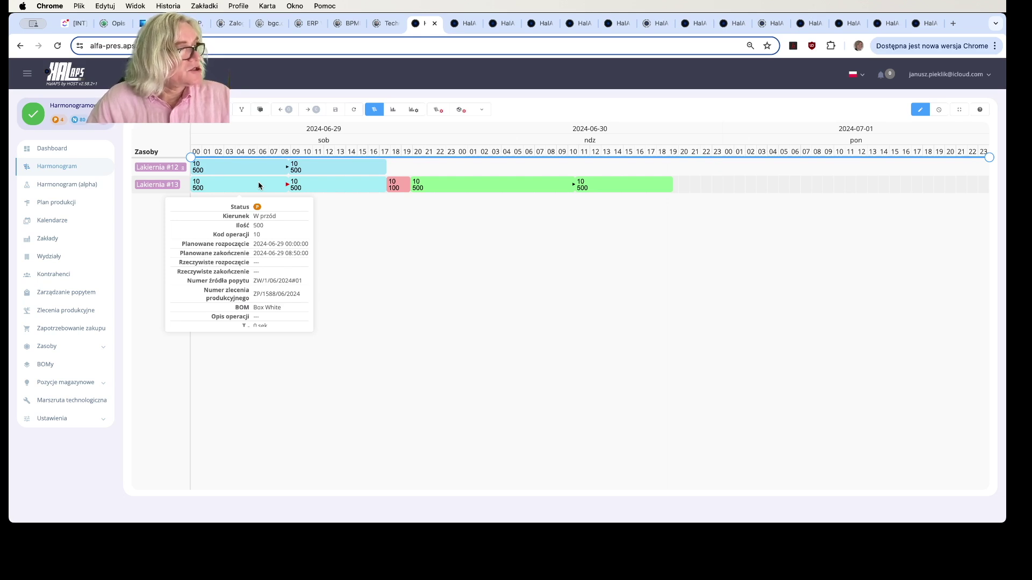
Recheck the work cost, changeover cost and CO2 limits on the Box White operation against the schedule.
{"action": "left_click", "coordinate": [462, 28]}
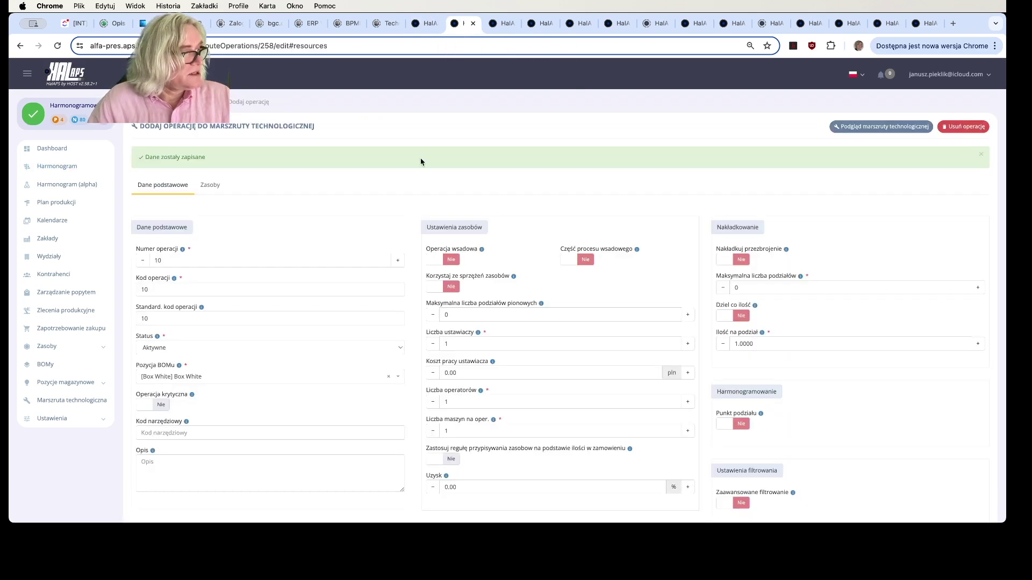
{"action": "left_click", "coordinate": [205, 186]}
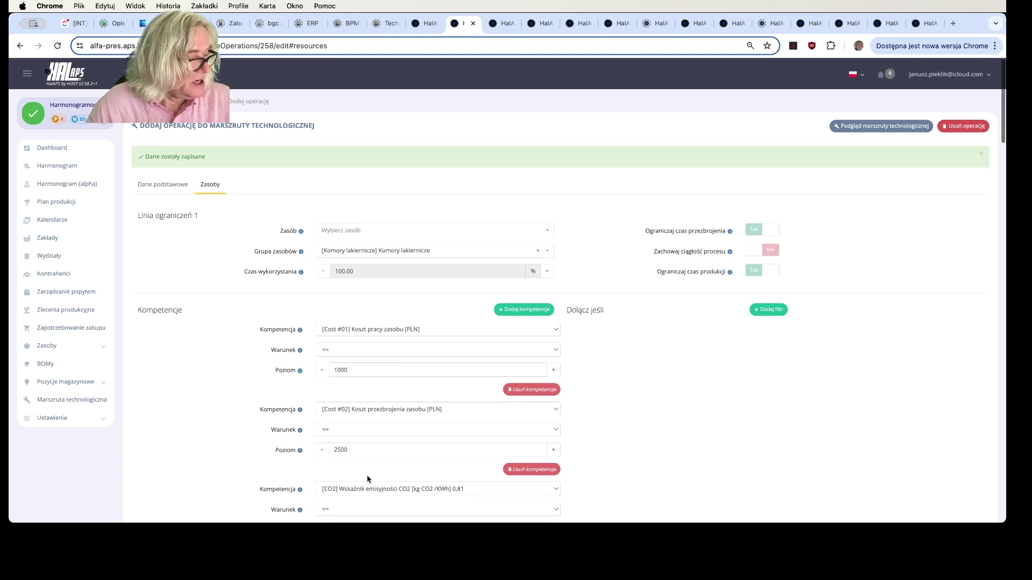
{"action": "scroll", "coordinate": [368, 479], "scroll_direction": "down", "scroll_amount": 1}
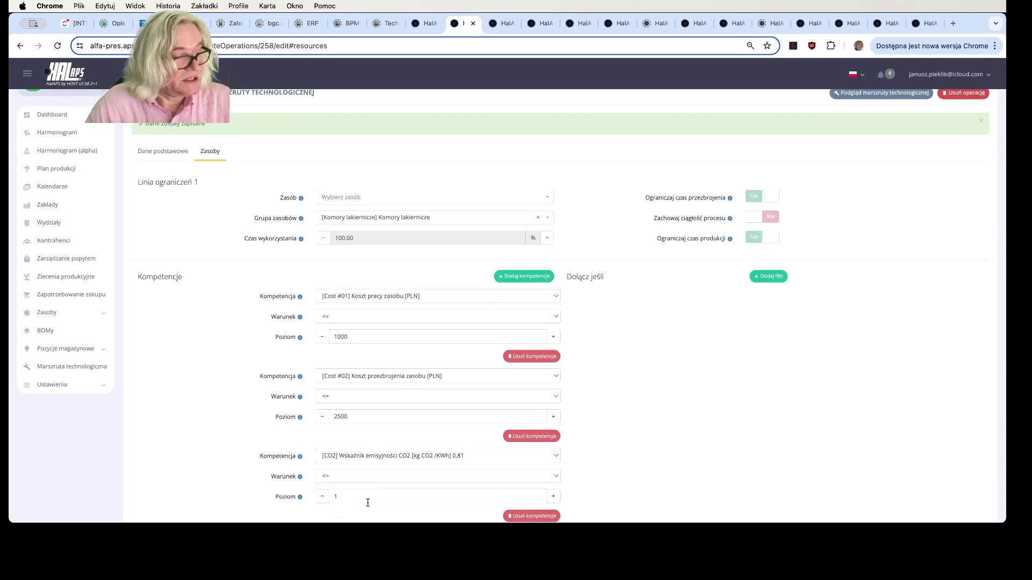
{"action": "scroll", "coordinate": [368, 503], "scroll_direction": "down", "scroll_amount": 1}
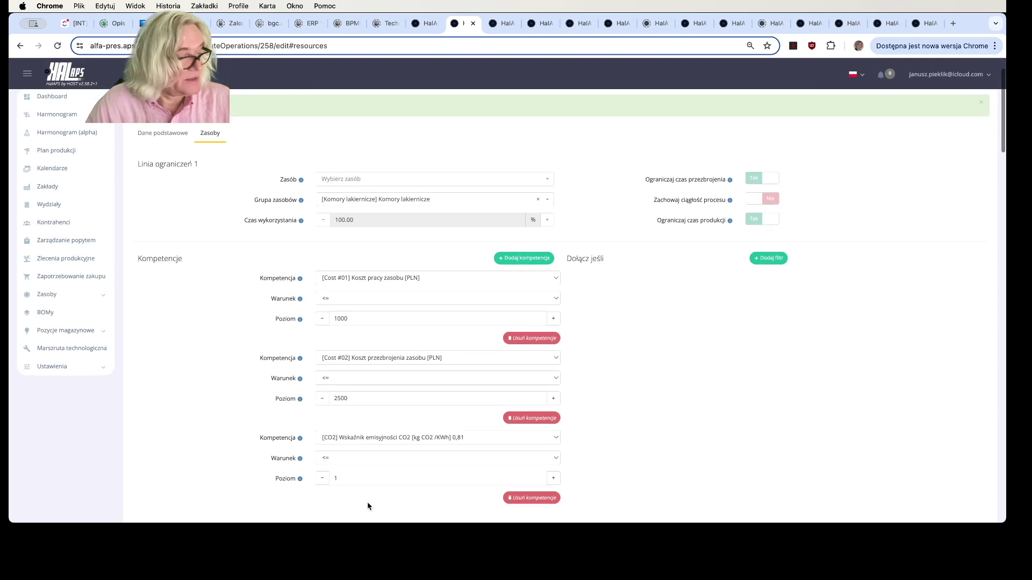
{"action": "scroll", "coordinate": [368, 505], "scroll_direction": "up", "scroll_amount": 3}
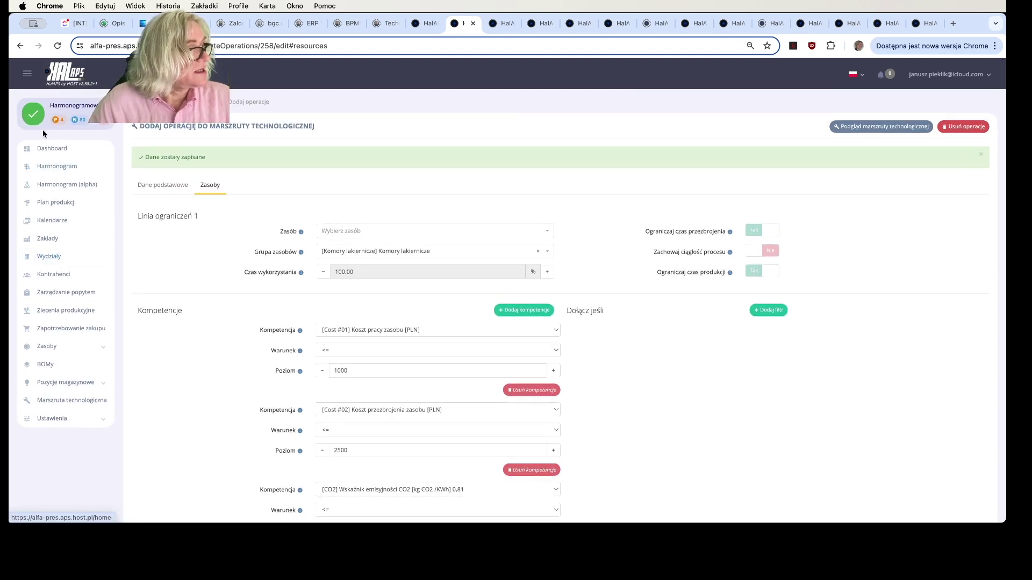
Return to the Gantt schedule and inspect the Box White operations planned on Lakiernia #13.
{"action": "left_click", "coordinate": [425, 24]}
{"action": "mouse_move", "coordinate": [327, 188]}
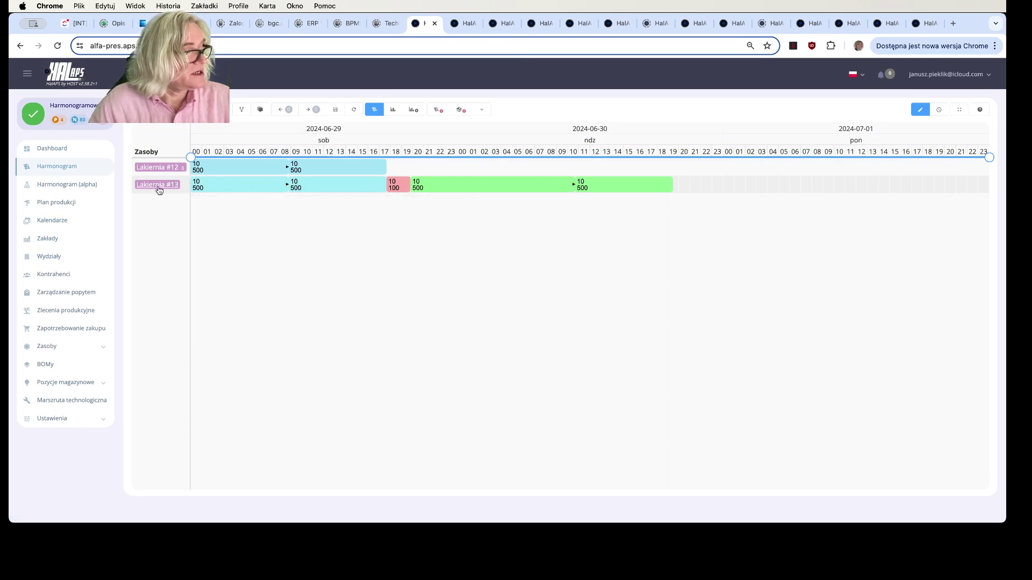
{"action": "mouse_move", "coordinate": [390, 188]}
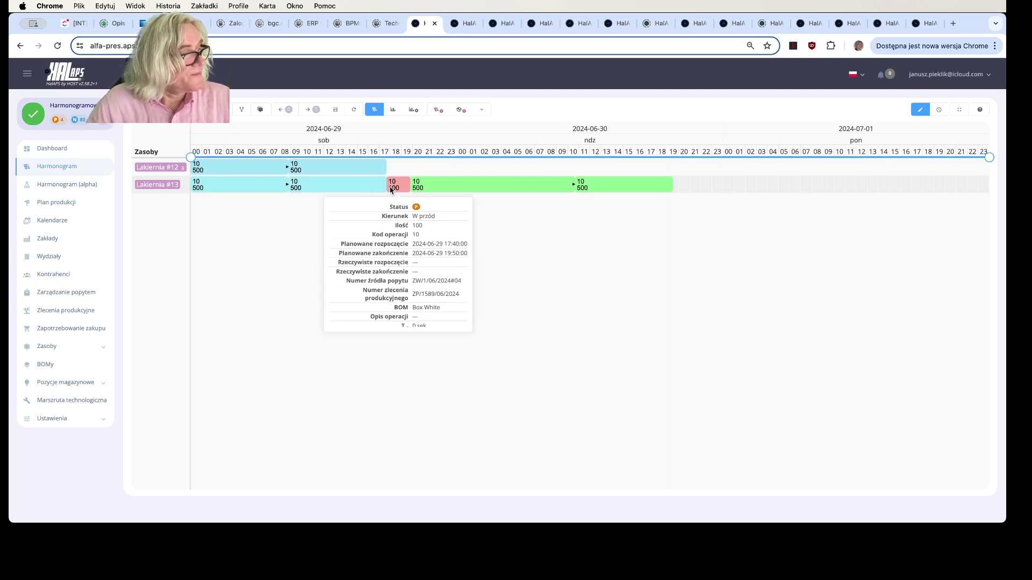
Open the routing operation of the Box Black order from the schedule and examine its cost and energy competence limits.
{"action": "mouse_move", "coordinate": [437, 188]}
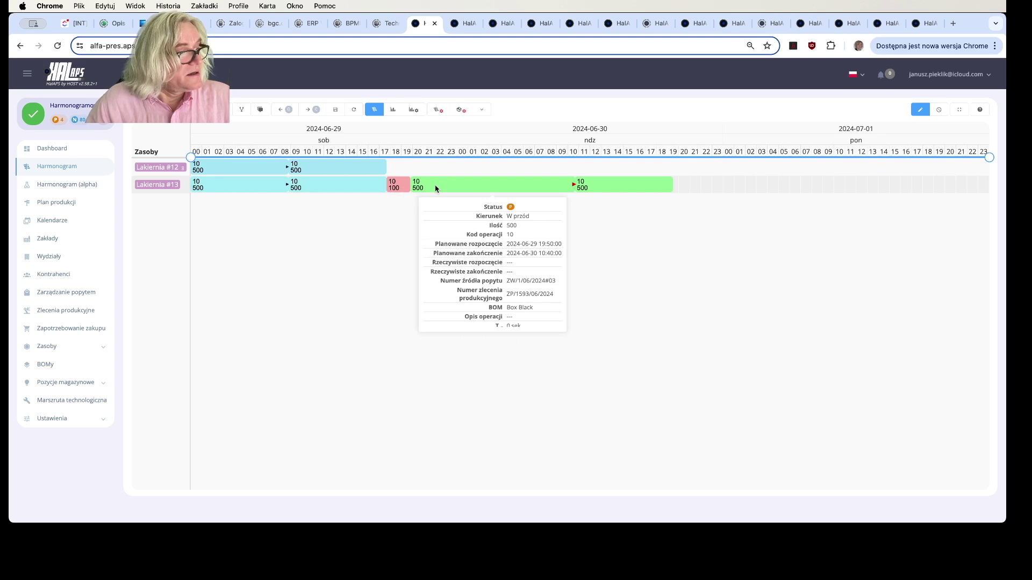
{"action": "right_click", "coordinate": [436, 189]}
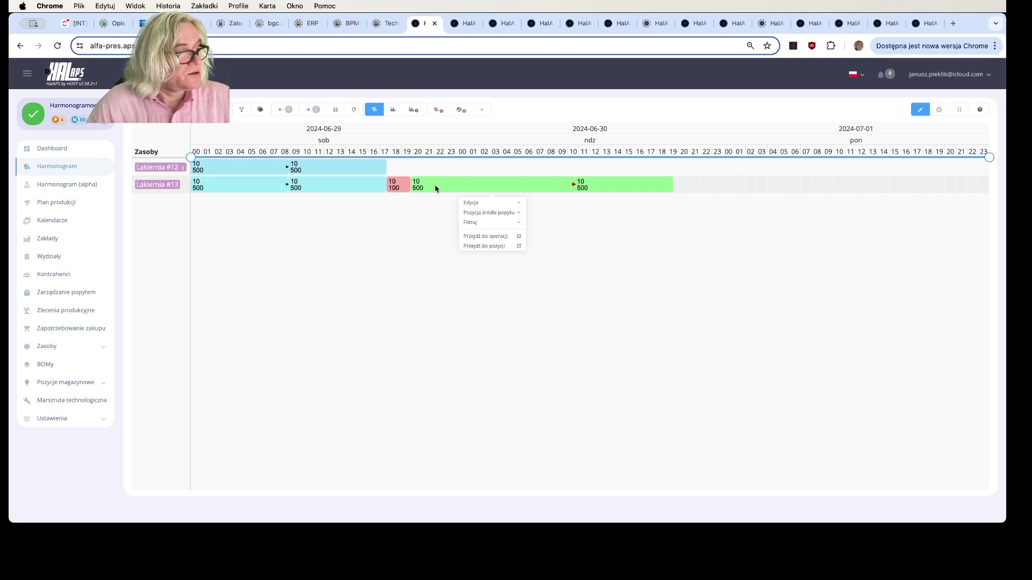
{"action": "left_click", "coordinate": [471, 241]}
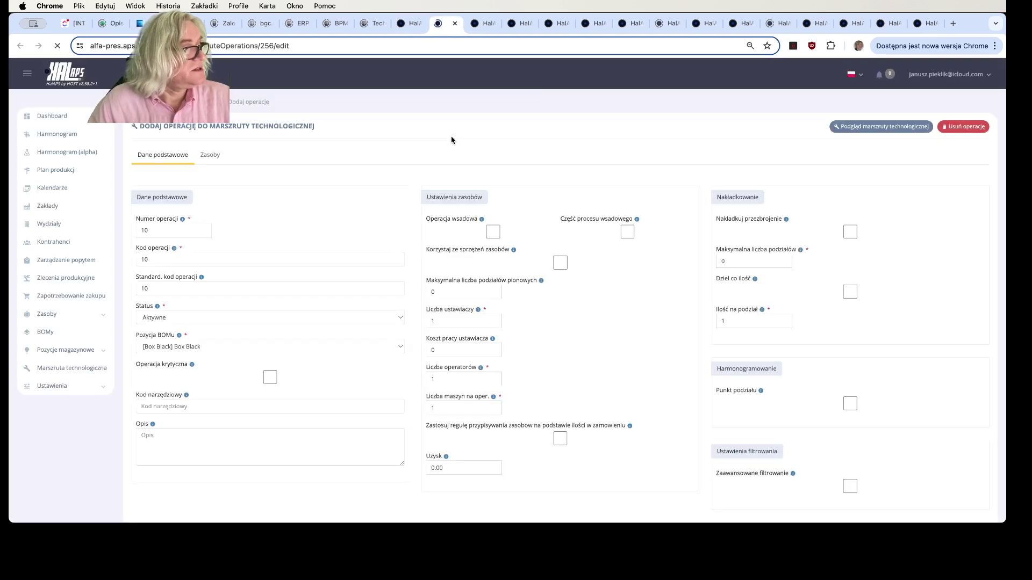
{"action": "left_click", "coordinate": [211, 156]}
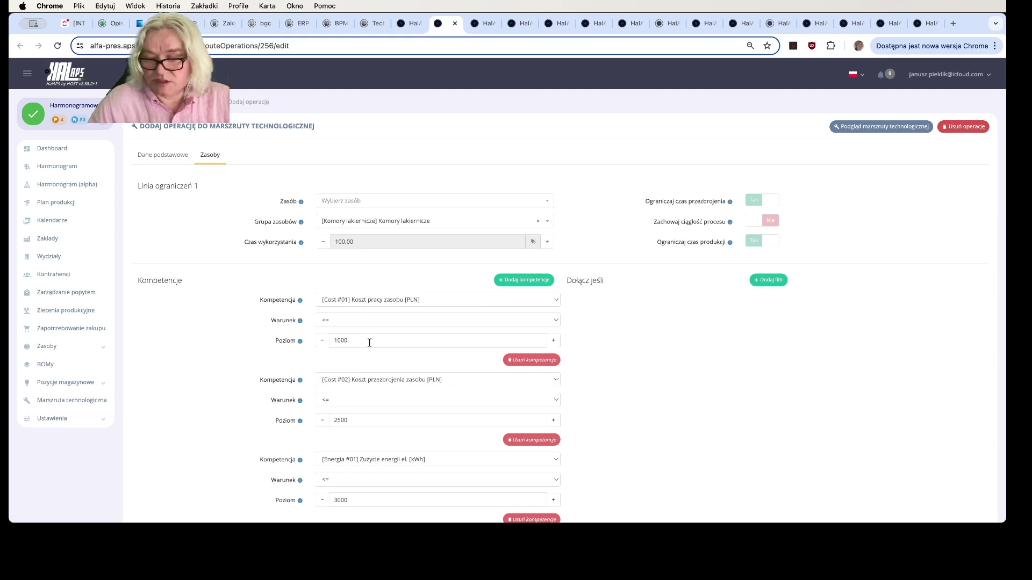
{"action": "left_click", "coordinate": [412, 25]}
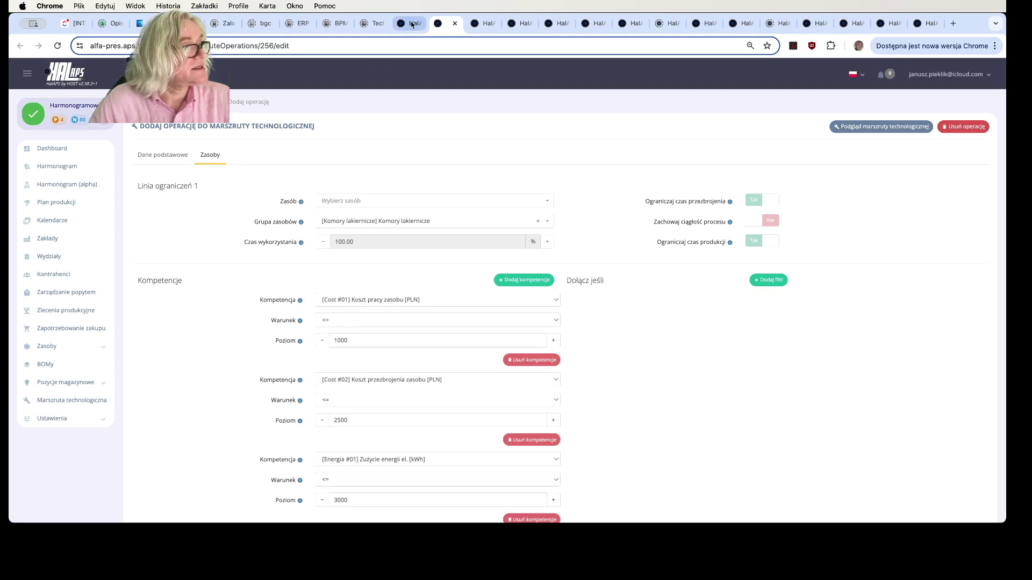
{"action": "left_click", "coordinate": [453, 25]}
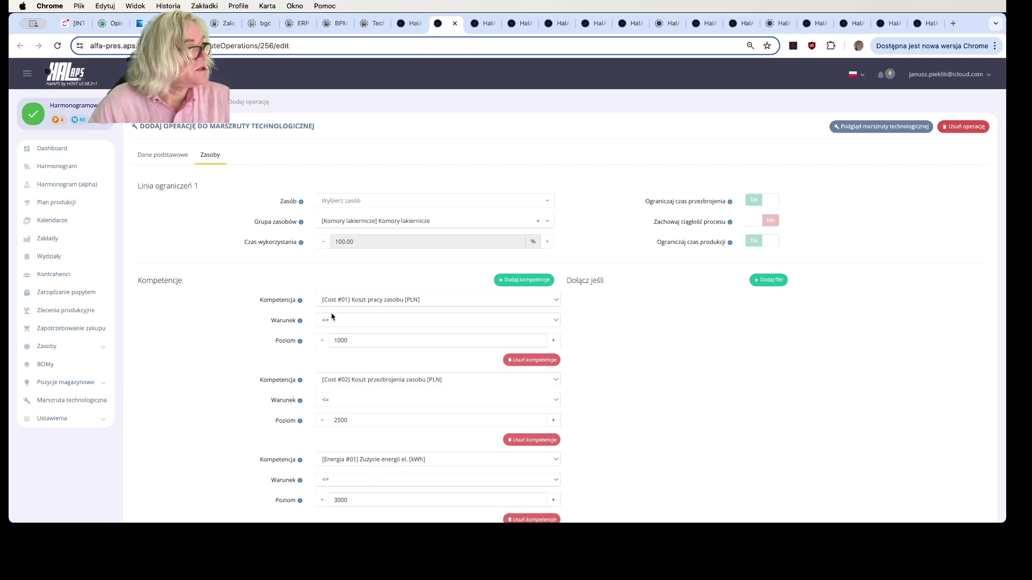
{"action": "scroll", "coordinate": [333, 344], "scroll_direction": "down", "scroll_amount": 5}
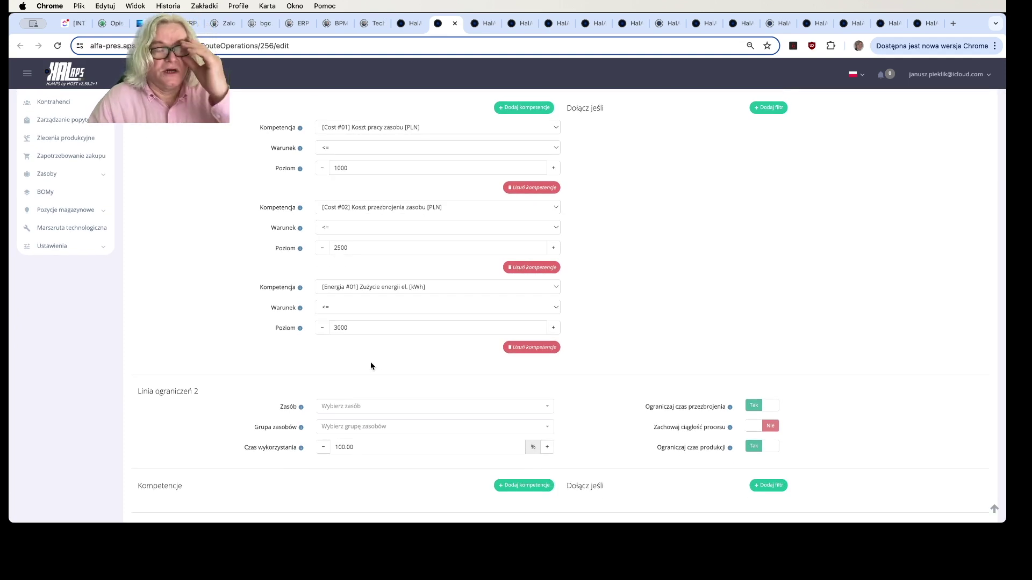
{"action": "scroll", "coordinate": [427, 346], "scroll_direction": "up", "scroll_amount": 2}
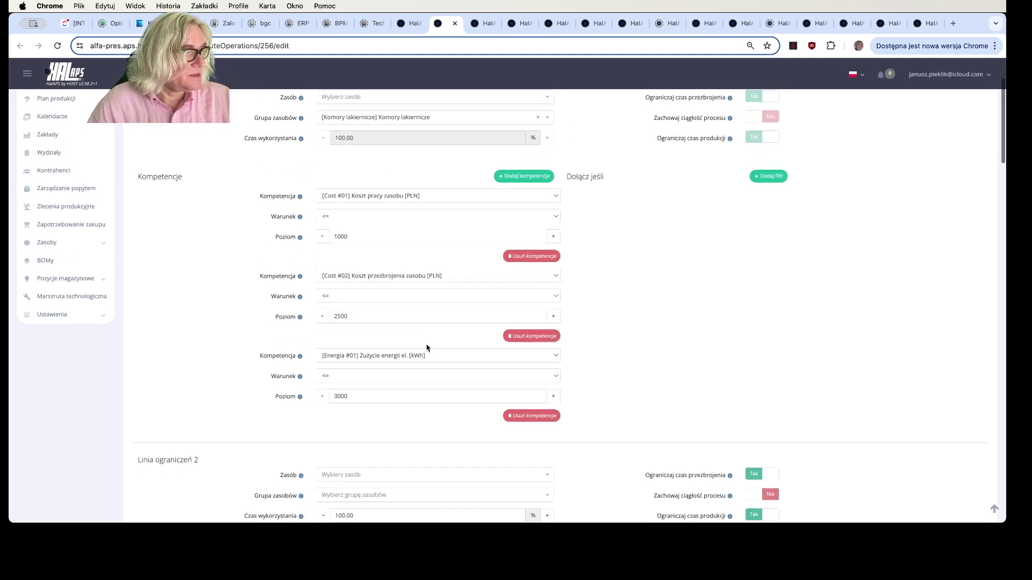
Add a competence requirement for [CO2] Wskaźnik emisyjności CO2 with the condition <= to constraint line 1 of the Box Black operation.
{"action": "left_click", "coordinate": [514, 187]}
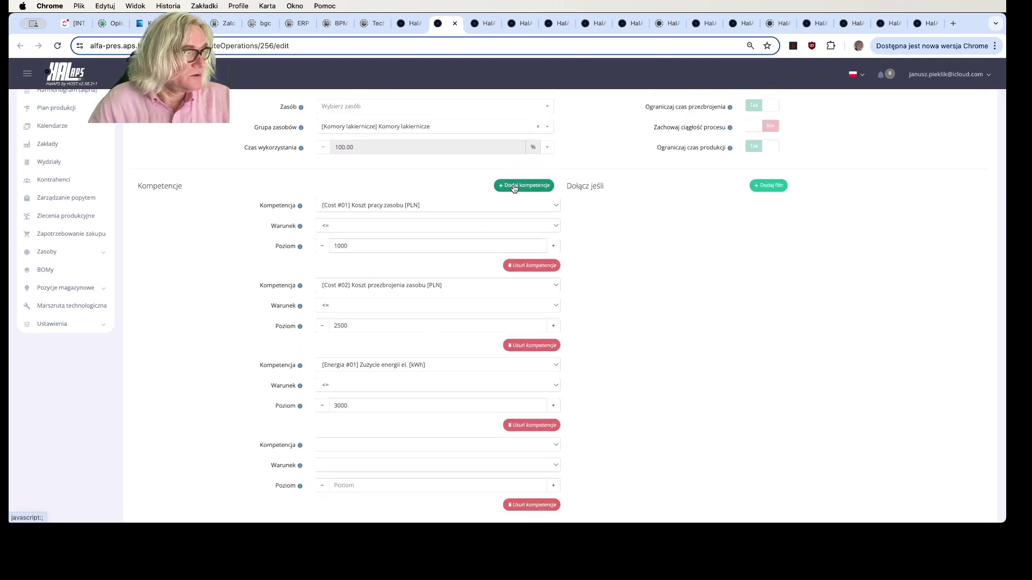
{"action": "left_click", "coordinate": [364, 445]}
{"action": "scroll", "coordinate": [390, 501], "scroll_direction": "down", "scroll_amount": 2}
{"action": "scroll", "coordinate": [391, 501], "scroll_direction": "down", "scroll_amount": 3}
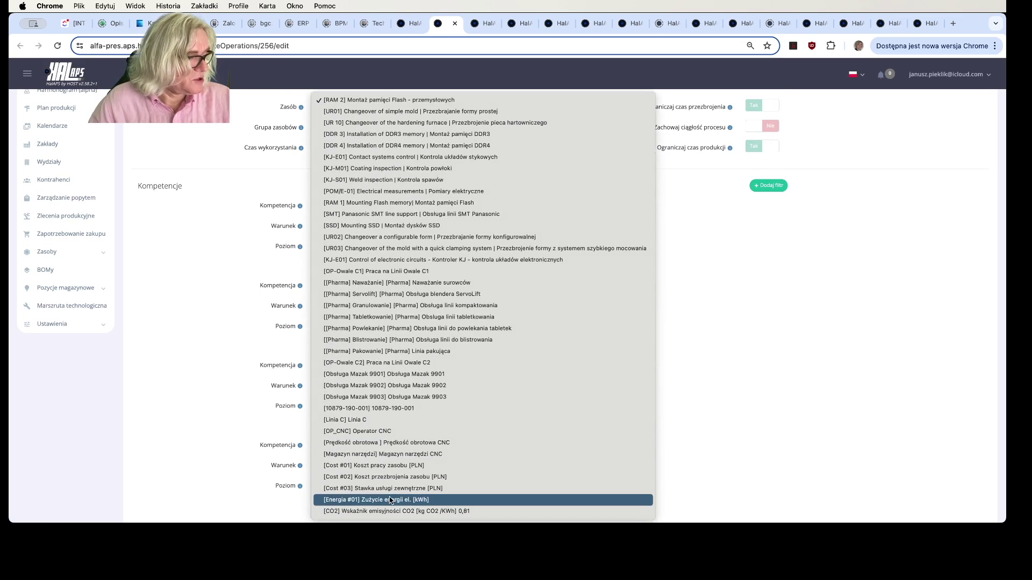
{"action": "left_click", "coordinate": [389, 511]}
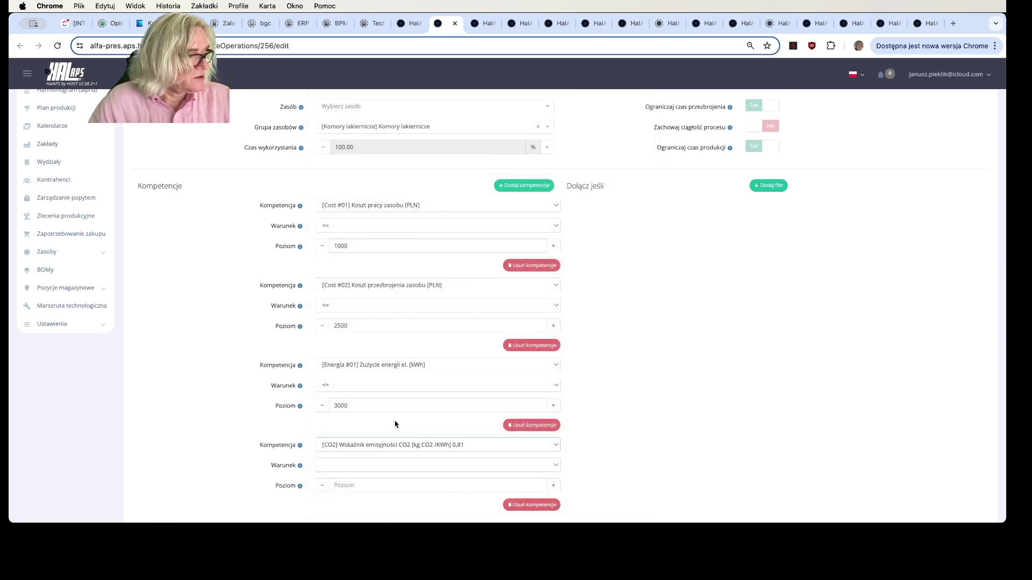
{"action": "left_click", "coordinate": [370, 467]}
{"action": "left_click", "coordinate": [339, 466]}
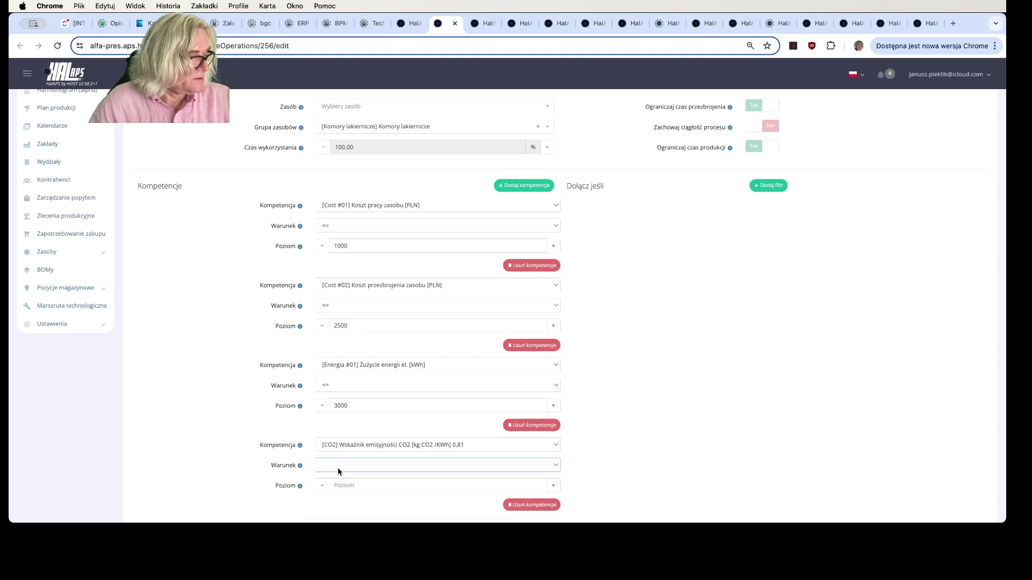
Set the level of the new CO2 competence to 2 and save the operation.
{"action": "left_click", "coordinate": [352, 489]}
{"action": "type", "text": "2"}
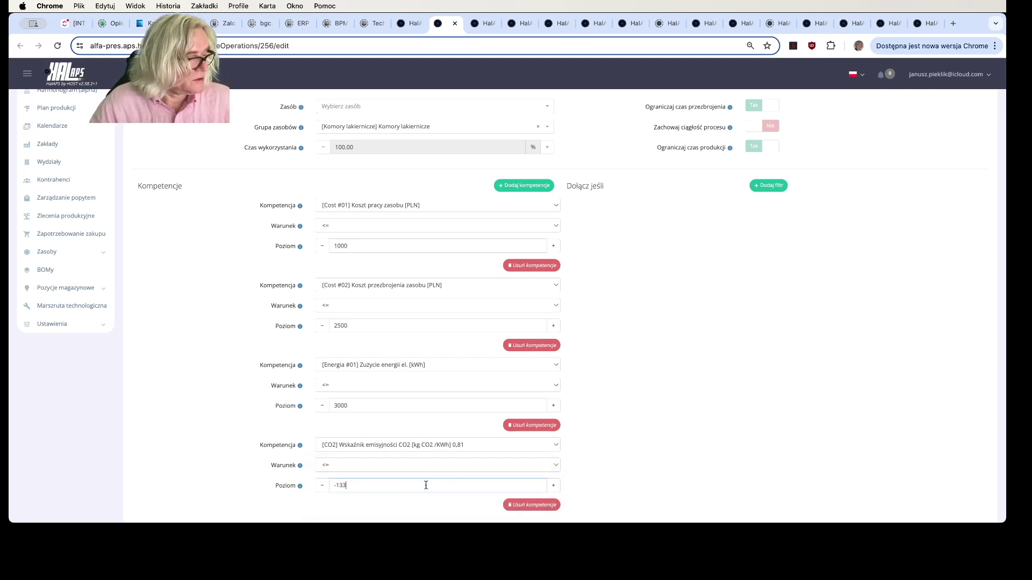
{"action": "key", "text": "super+a"}
{"action": "type", "text": "2"}
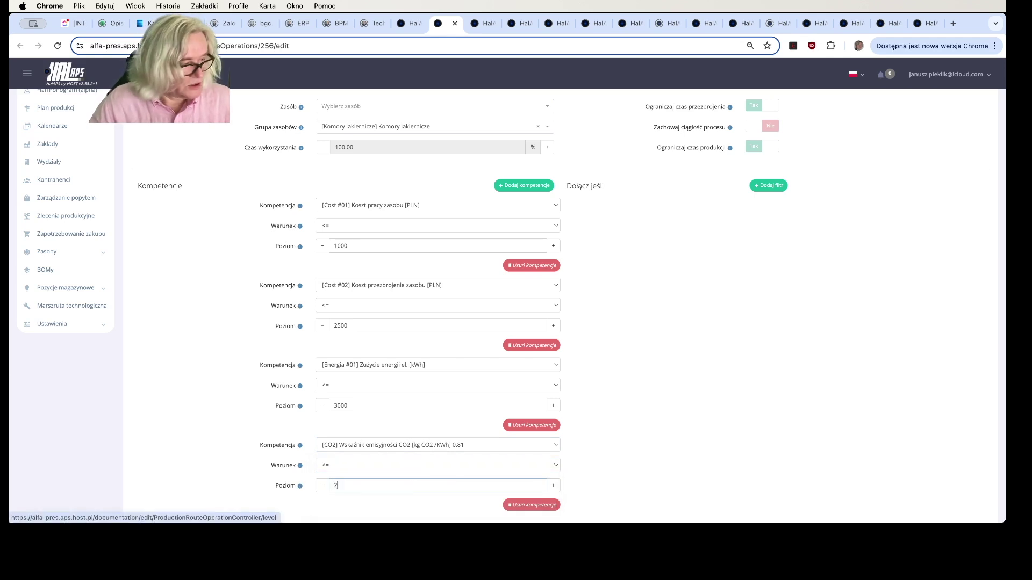
{"action": "left_click", "coordinate": [370, 514]}
{"action": "scroll", "coordinate": [369, 514], "scroll_direction": "down", "scroll_amount": 20}
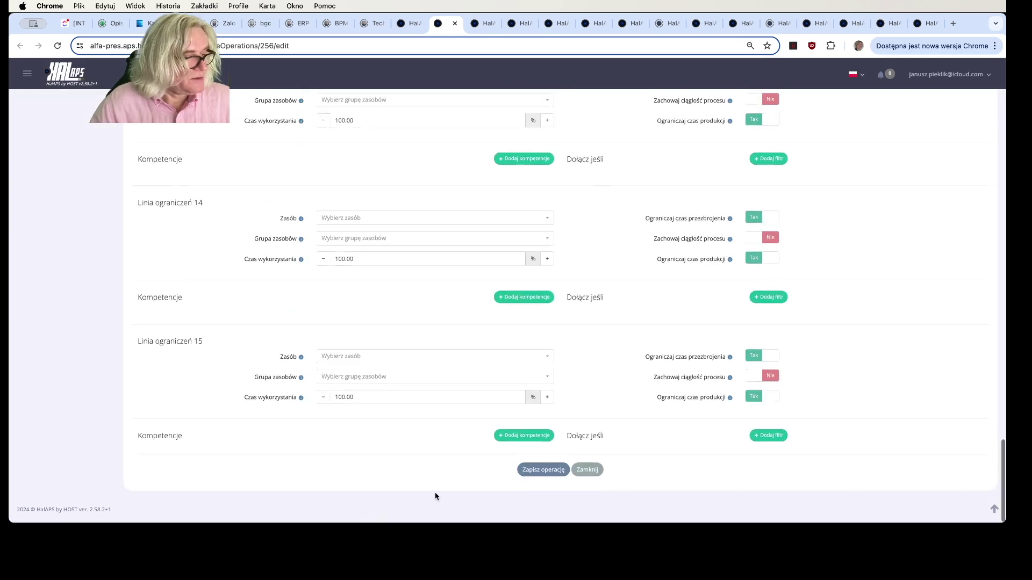
{"action": "left_click", "coordinate": [553, 474]}
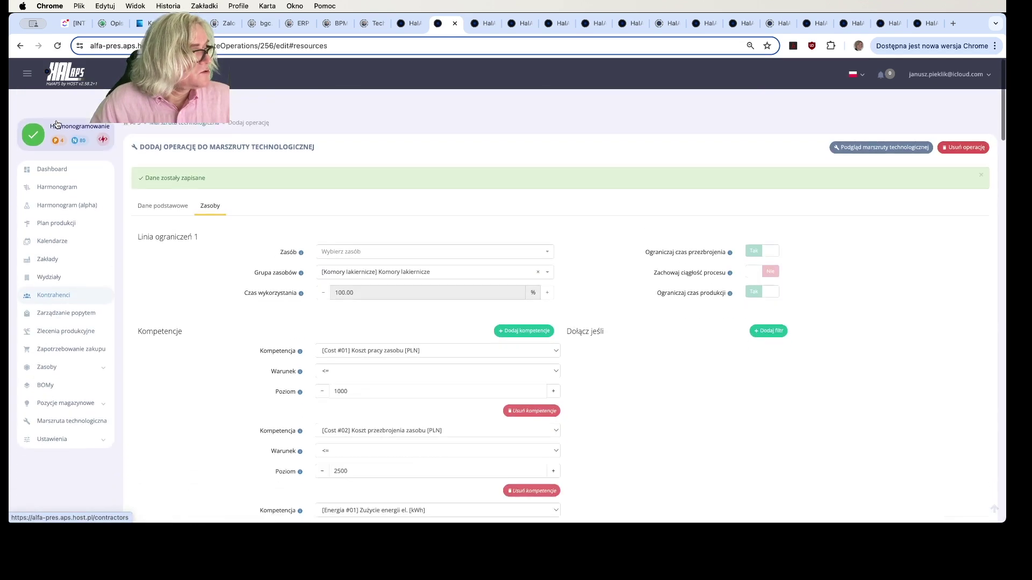
Rerun the scheduling for all four painting demand items, ZW/1/06/2024#01 to #04.
{"action": "left_click", "coordinate": [57, 168]}
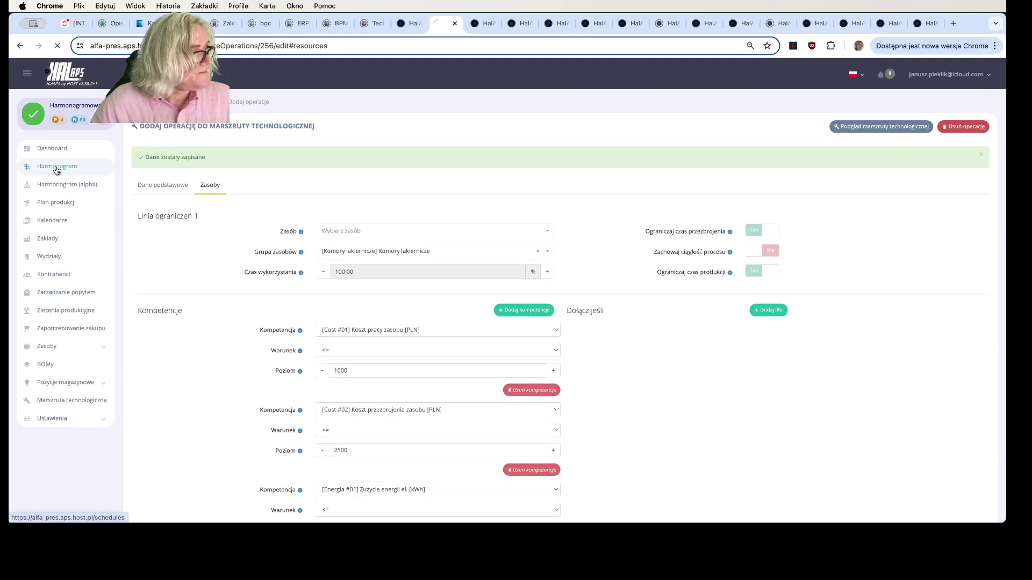
{"action": "left_click", "coordinate": [34, 109]}
{"action": "left_click", "coordinate": [32, 139]}
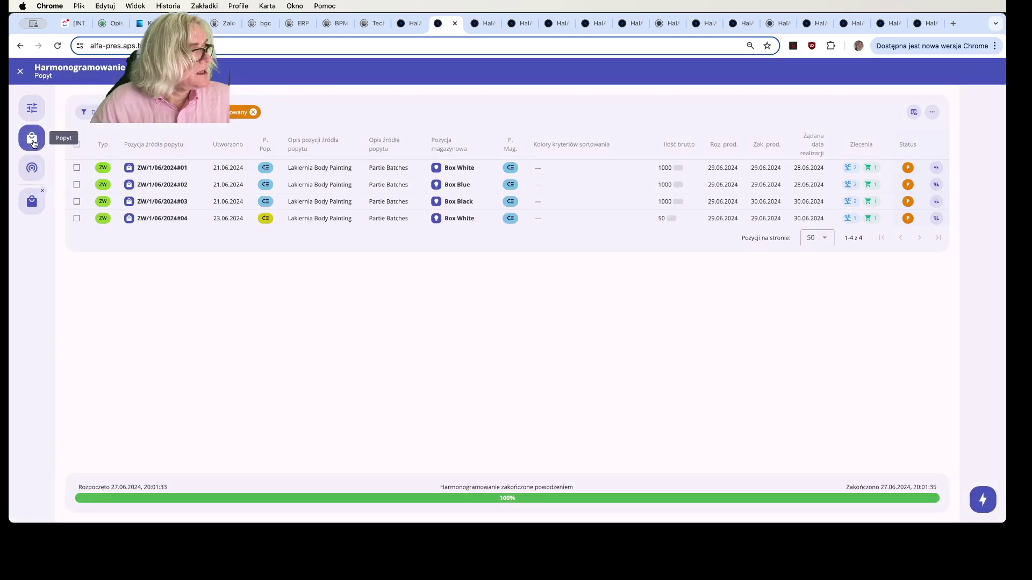
{"action": "left_click", "coordinate": [77, 144]}
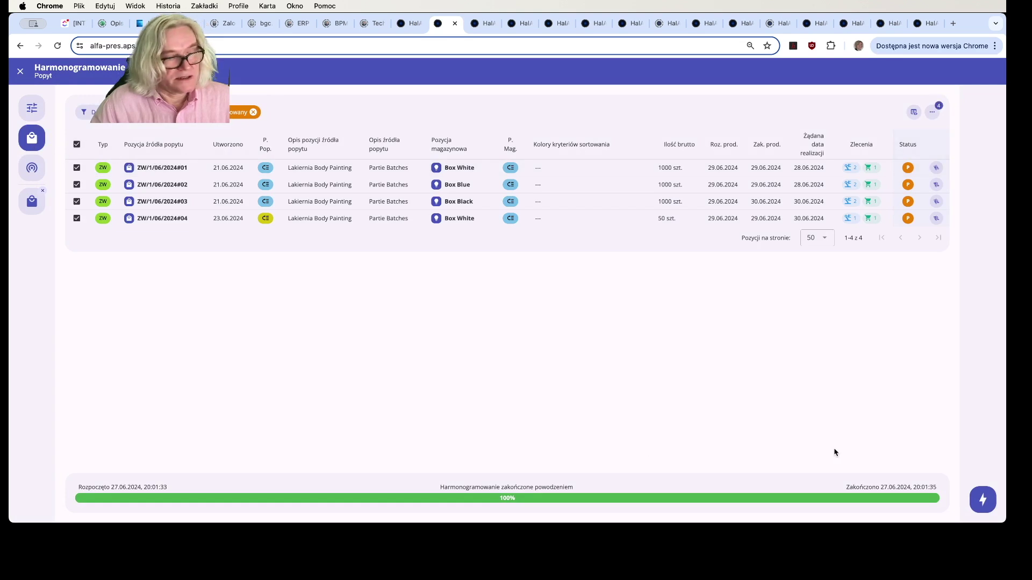
{"action": "left_click", "coordinate": [900, 499]}
{"action": "left_click", "coordinate": [935, 468]}
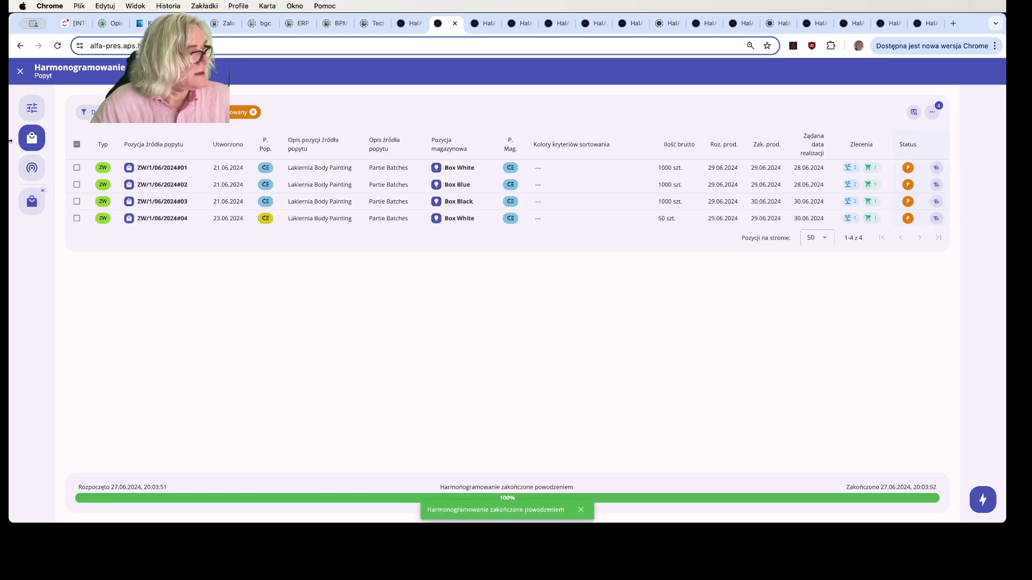
Return to the Gantt schedule and inspect the changeover and Box Black operations on Lakiernia #13.
{"action": "left_click", "coordinate": [20, 71]}
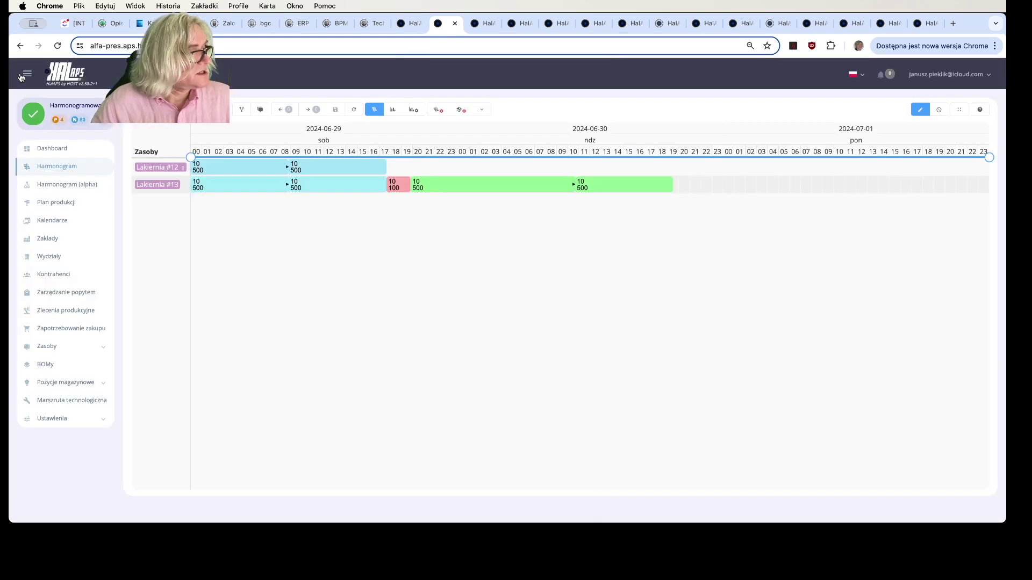
{"action": "mouse_move", "coordinate": [394, 186]}
{"action": "mouse_move", "coordinate": [433, 184]}
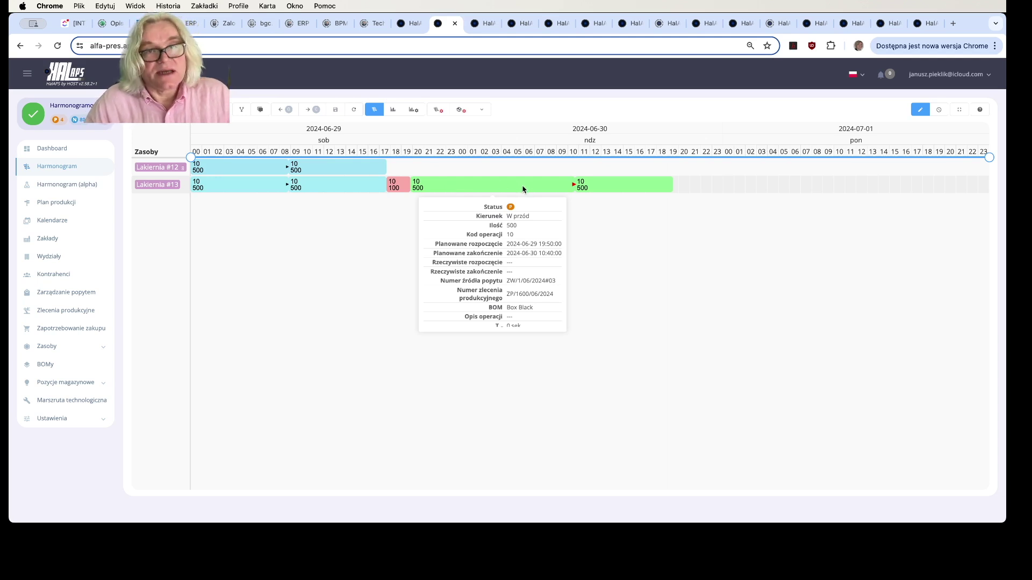
Check the resource weights in the scheduling settings, including the competence sorting, and return to the Gantt schedule.
{"action": "left_click", "coordinate": [37, 111]}
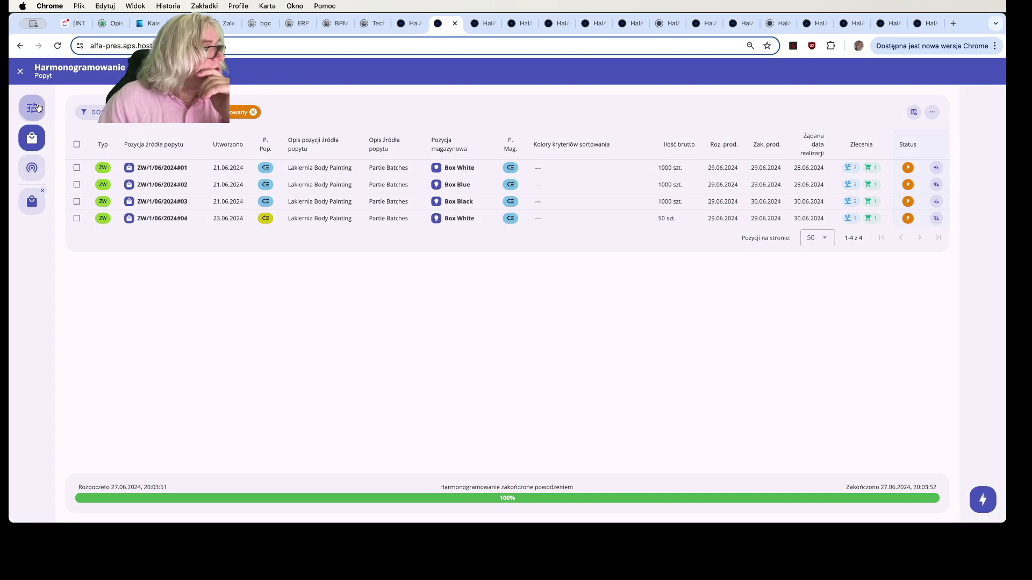
{"action": "left_click", "coordinate": [38, 107]}
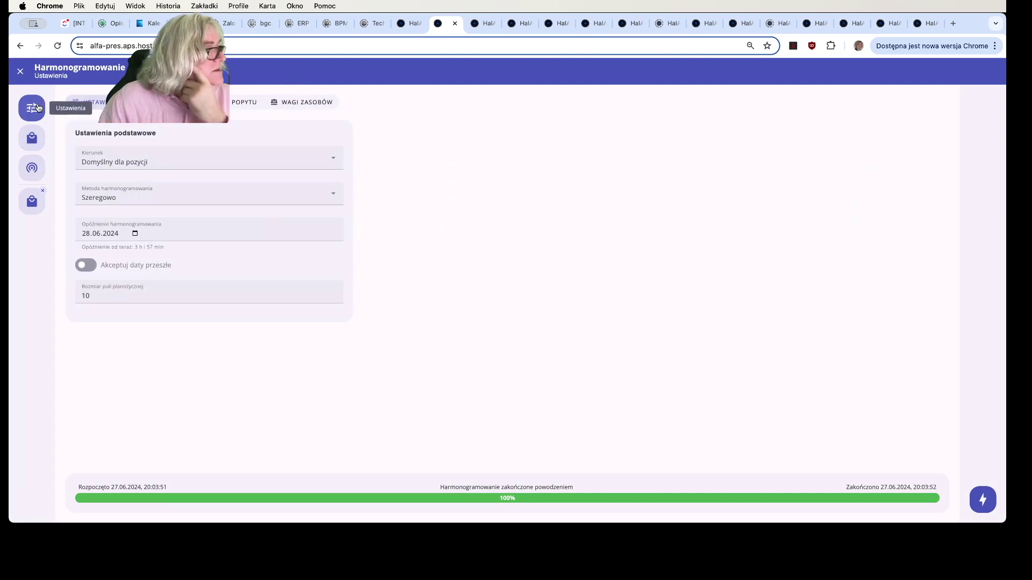
{"action": "left_click", "coordinate": [289, 102]}
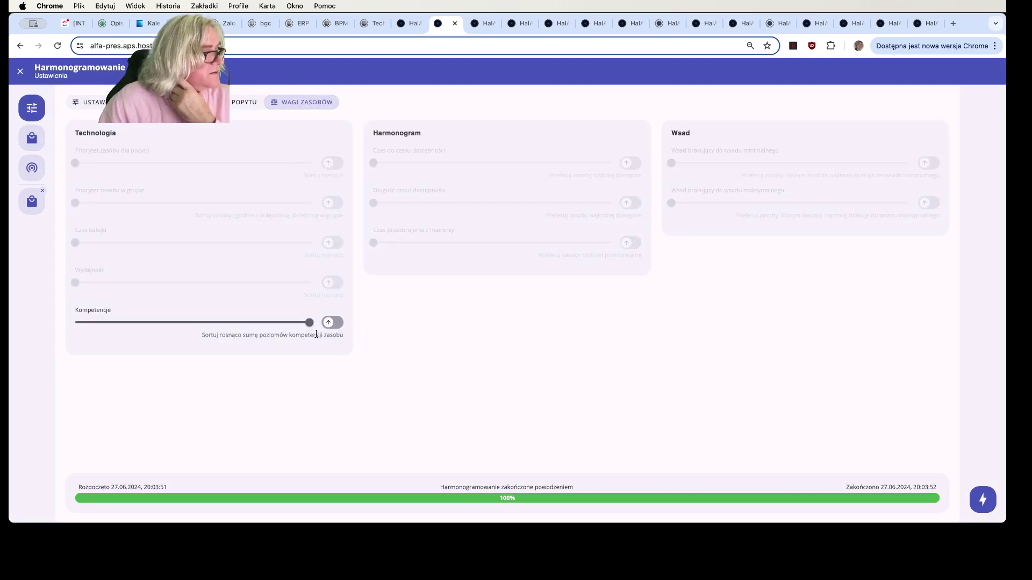
{"action": "left_click", "coordinate": [20, 72]}
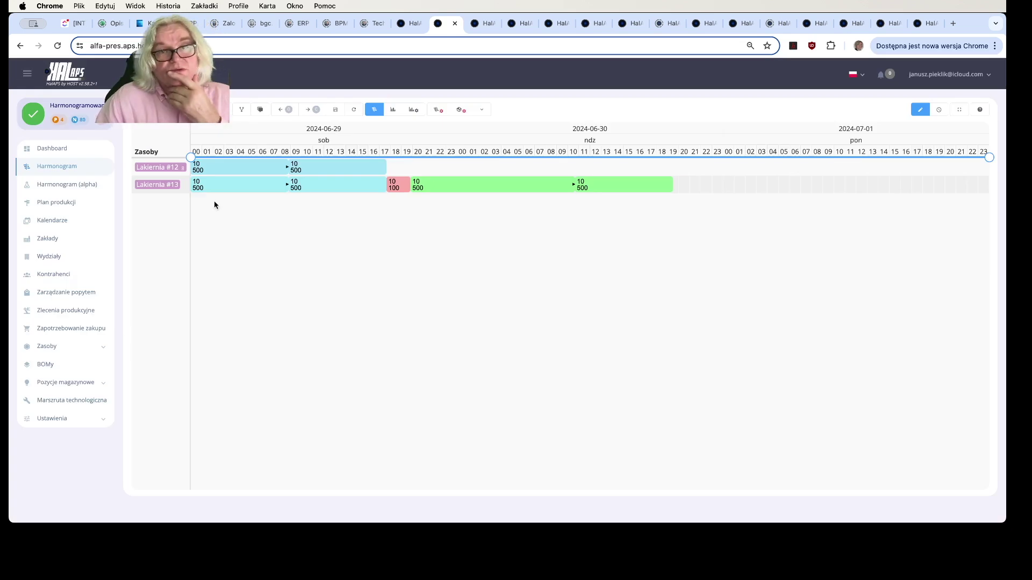
Open the routing operation of the Box White order on Lakiernia #13 and delete its CO2 emission competence.
{"action": "mouse_move", "coordinate": [245, 180]}
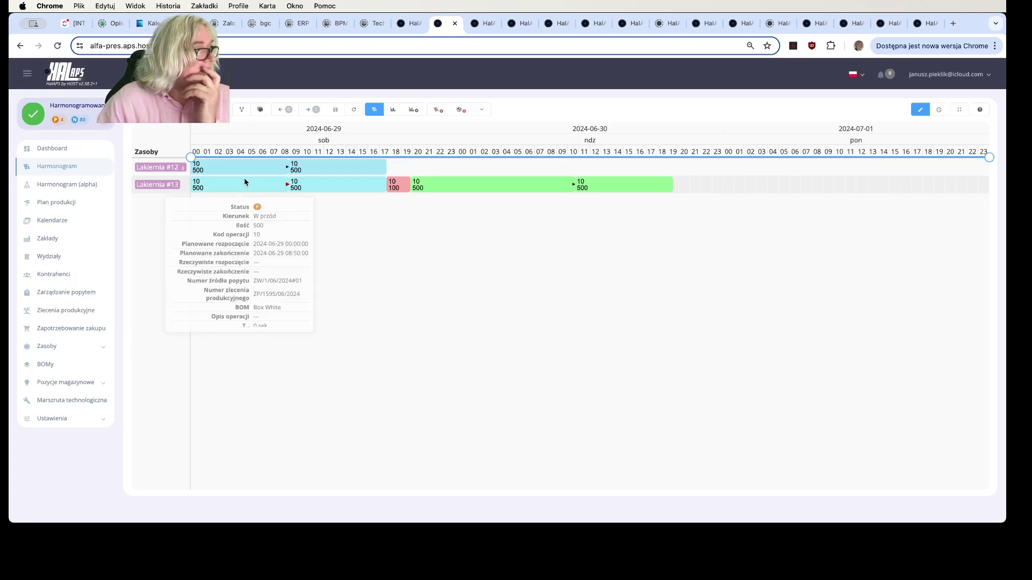
{"action": "right_click", "coordinate": [217, 187]}
{"action": "left_click", "coordinate": [232, 243]}
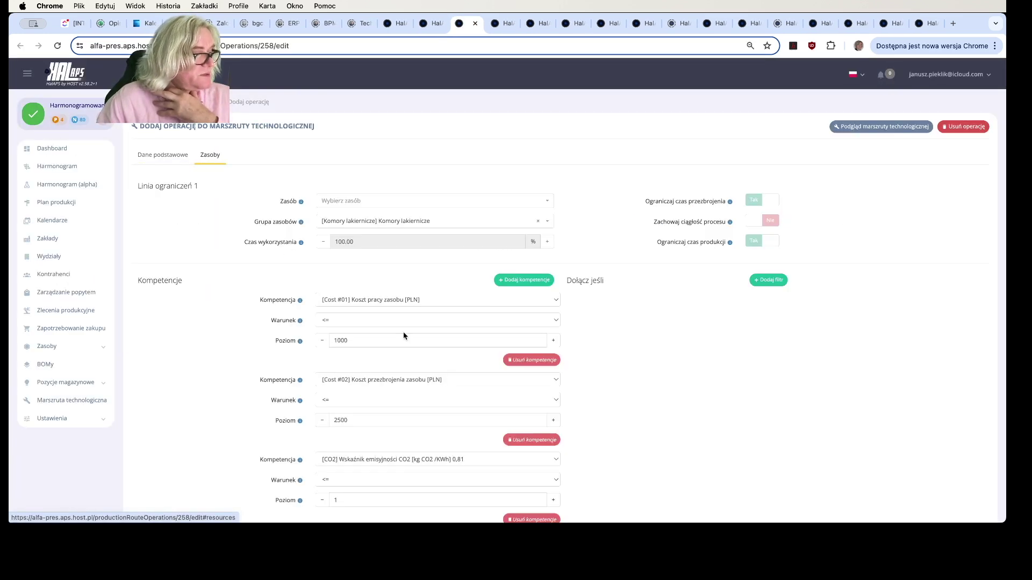
{"action": "scroll", "coordinate": [404, 336], "scroll_direction": "down", "scroll_amount": 5}
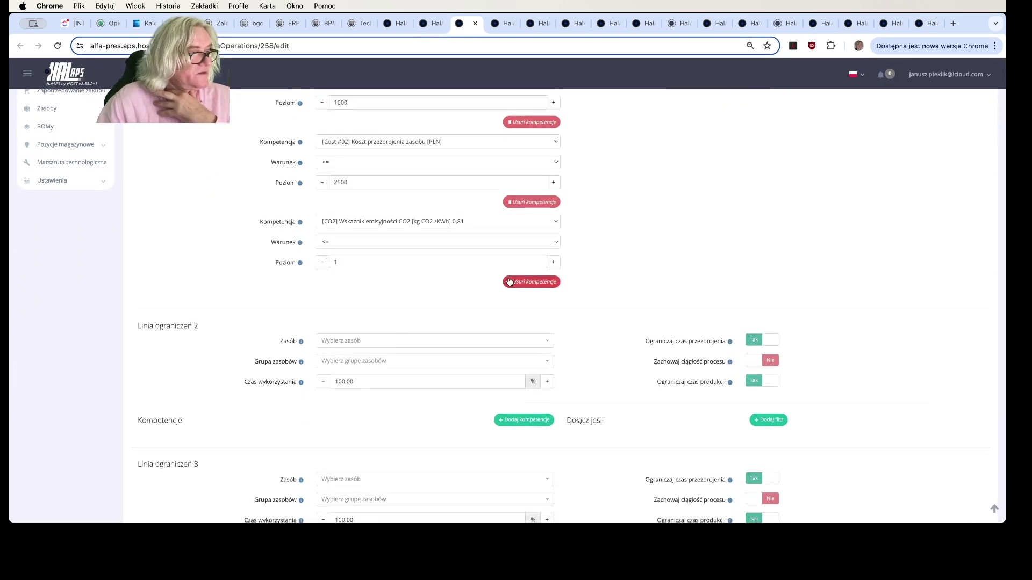
{"action": "left_click", "coordinate": [511, 281]}
{"action": "left_click", "coordinate": [580, 149]}
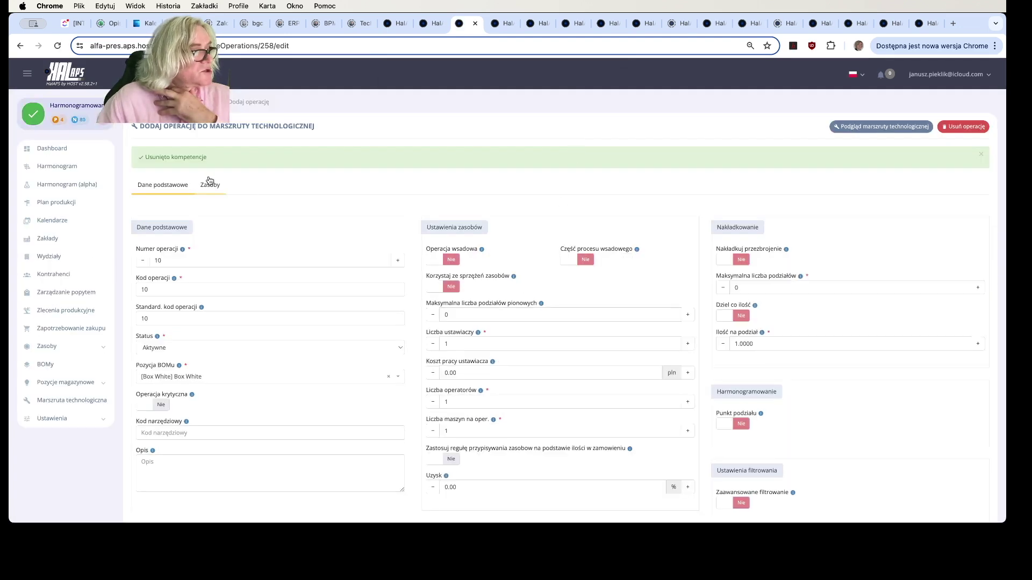
Delete the [Cost #01] Koszt pracy zasobu competence from the Box White operation and save the operation.
{"action": "left_click", "coordinate": [206, 186]}
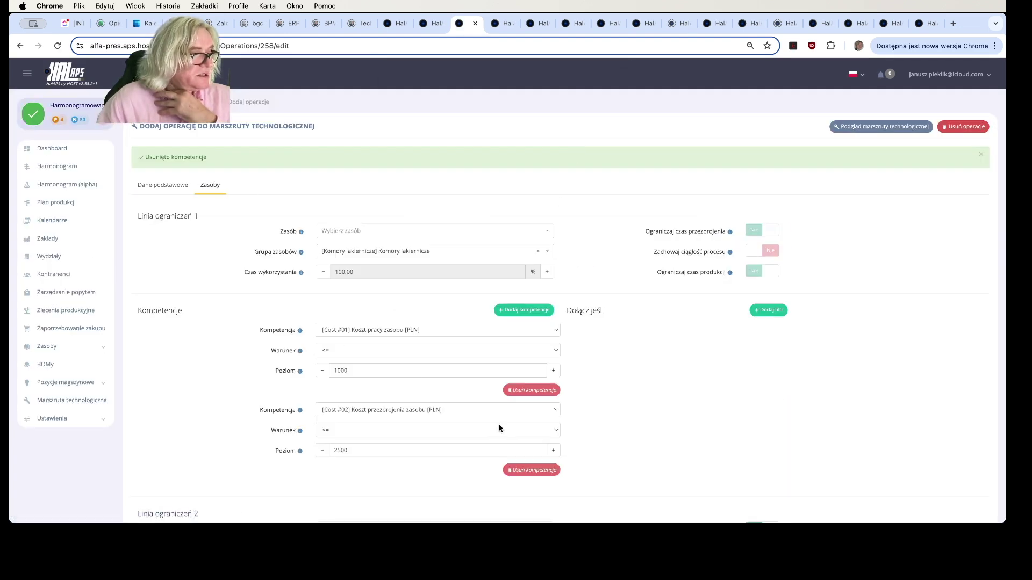
{"action": "left_click", "coordinate": [531, 391]}
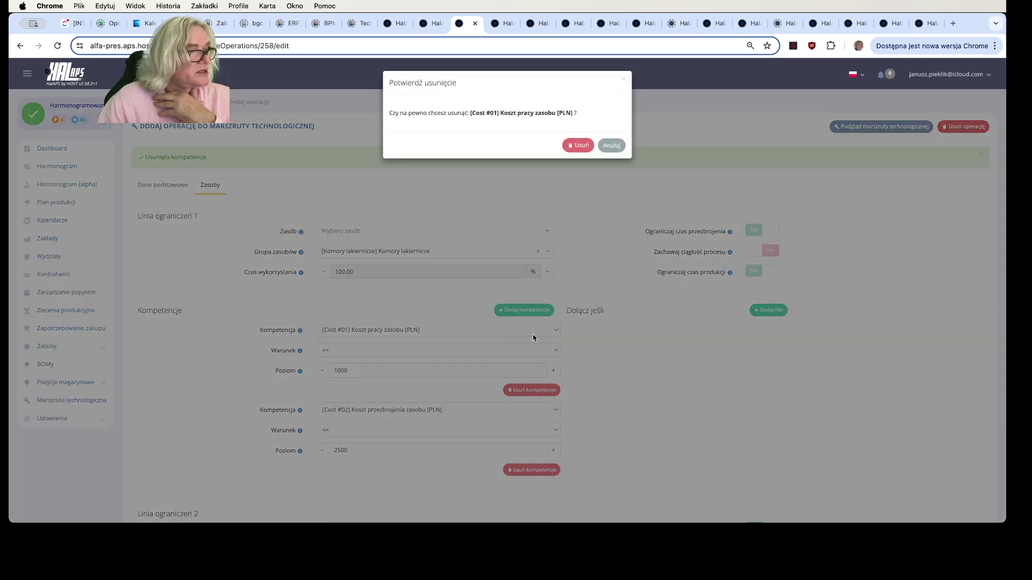
{"action": "left_click", "coordinate": [586, 151]}
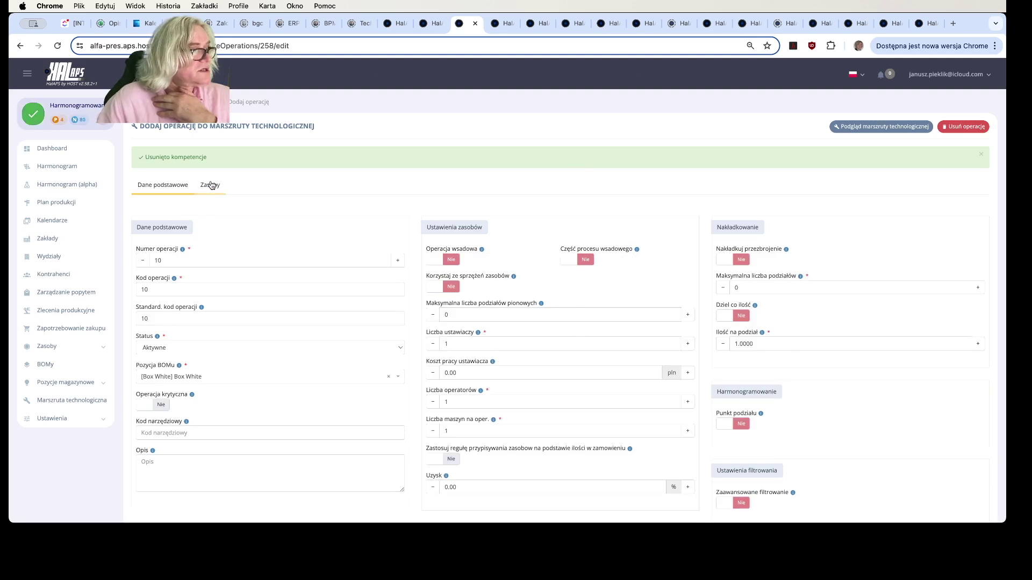
{"action": "left_click", "coordinate": [211, 185]}
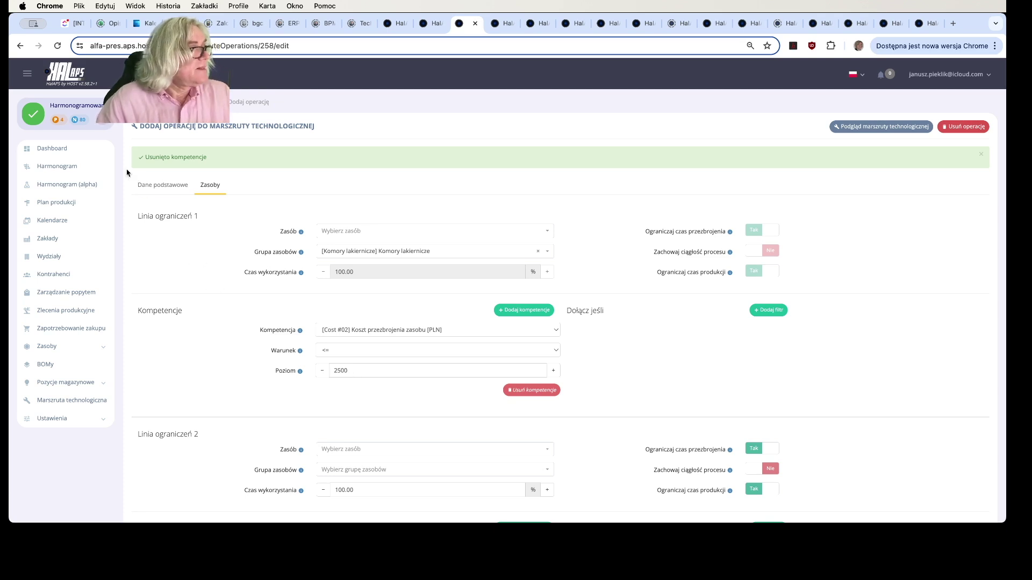
{"action": "scroll", "coordinate": [328, 335], "scroll_direction": "down", "scroll_amount": 8}
{"action": "scroll", "coordinate": [328, 335], "scroll_direction": "down", "scroll_amount": 20}
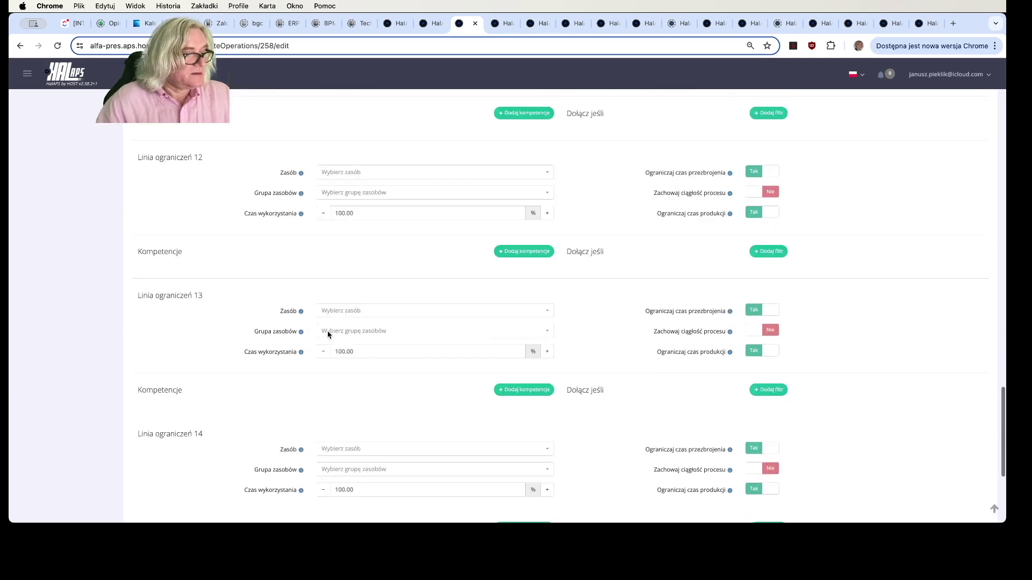
{"action": "left_click", "coordinate": [543, 474]}
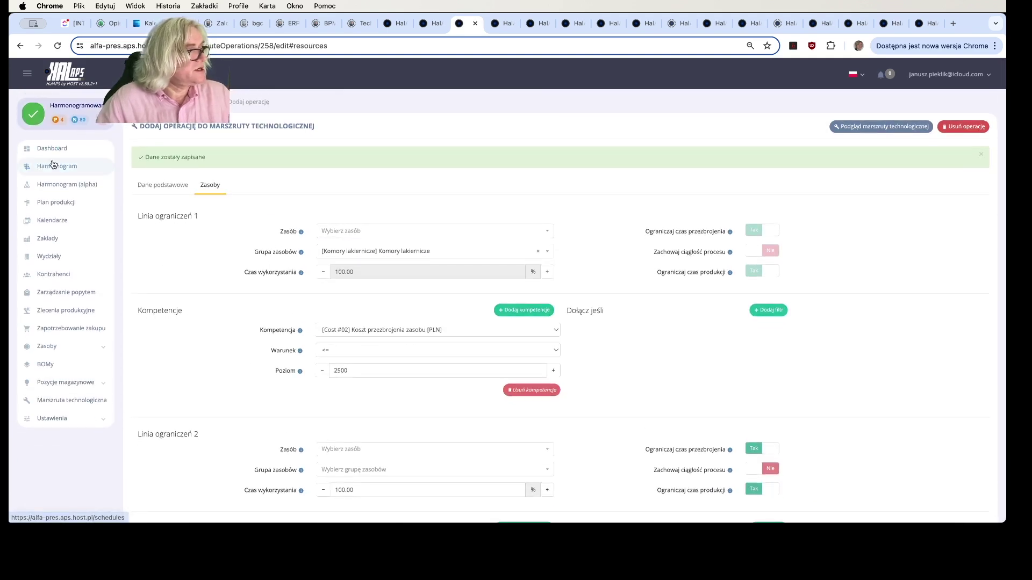
Reschedule all four painting demand items with the reduced Box White competence limits.
{"action": "left_click", "coordinate": [38, 116]}
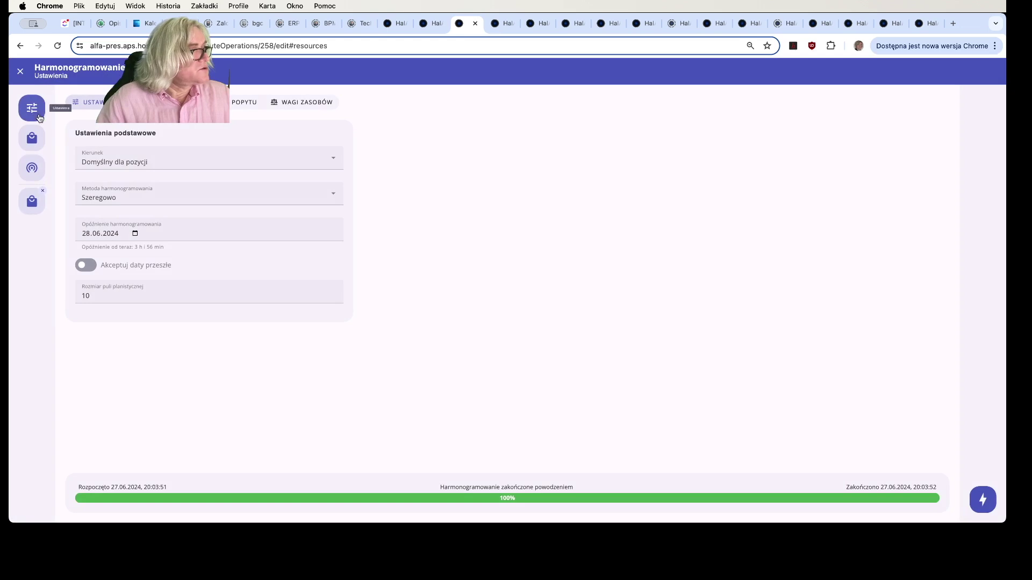
{"action": "left_click", "coordinate": [32, 139]}
{"action": "left_click", "coordinate": [77, 145]}
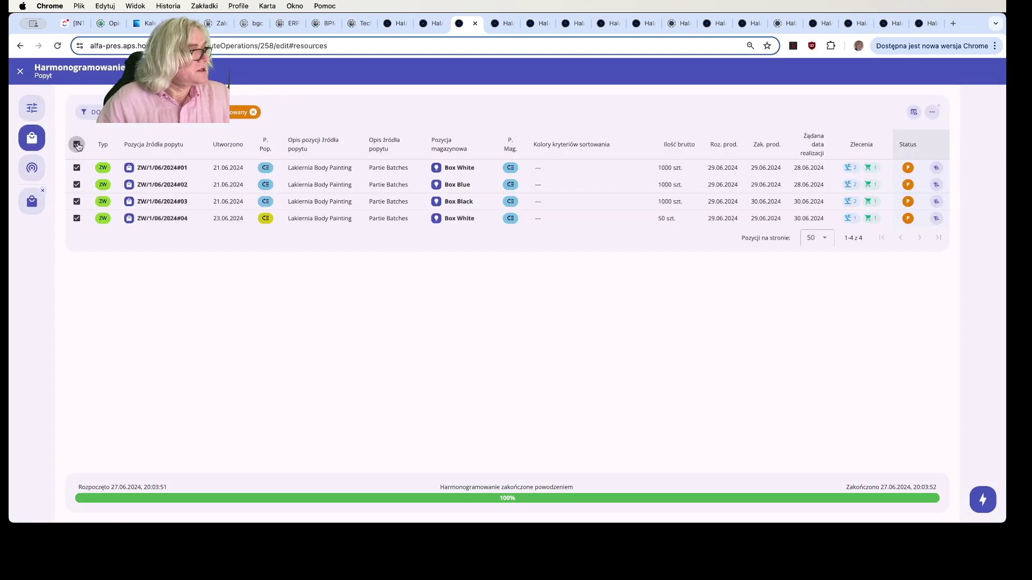
{"action": "left_click", "coordinate": [982, 500]}
{"action": "left_click", "coordinate": [903, 495]}
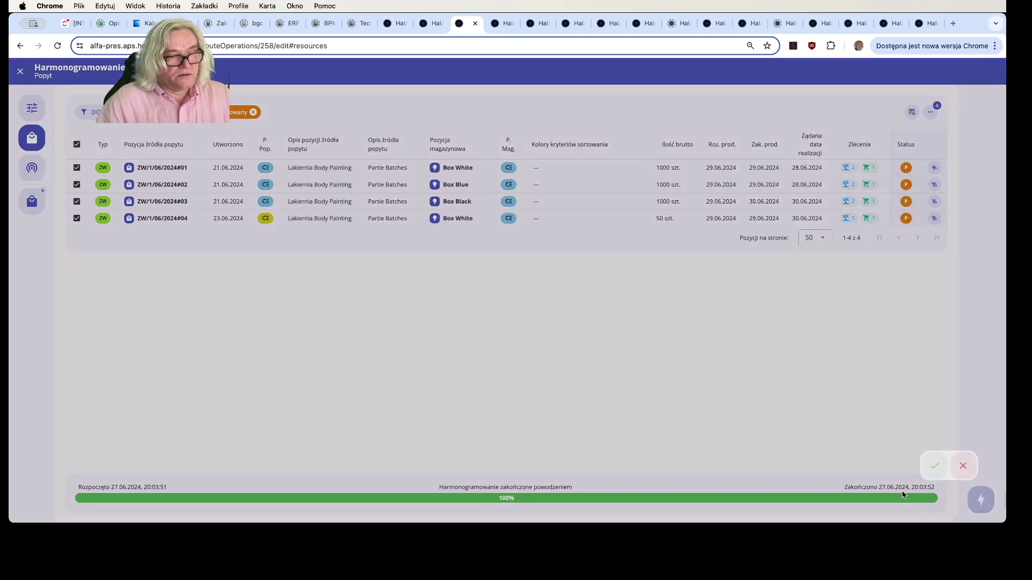
{"action": "left_click", "coordinate": [935, 465]}
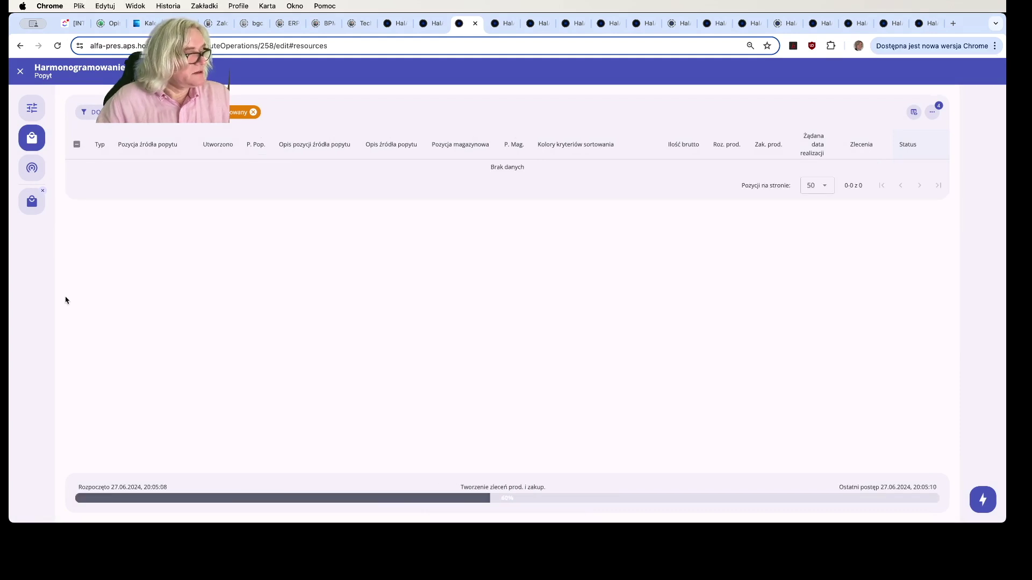
Open the Gantt schedule and inspect the first Box White operation on Lakiernia #12.
{"action": "left_click", "coordinate": [22, 71]}
{"action": "left_click", "coordinate": [48, 169]}
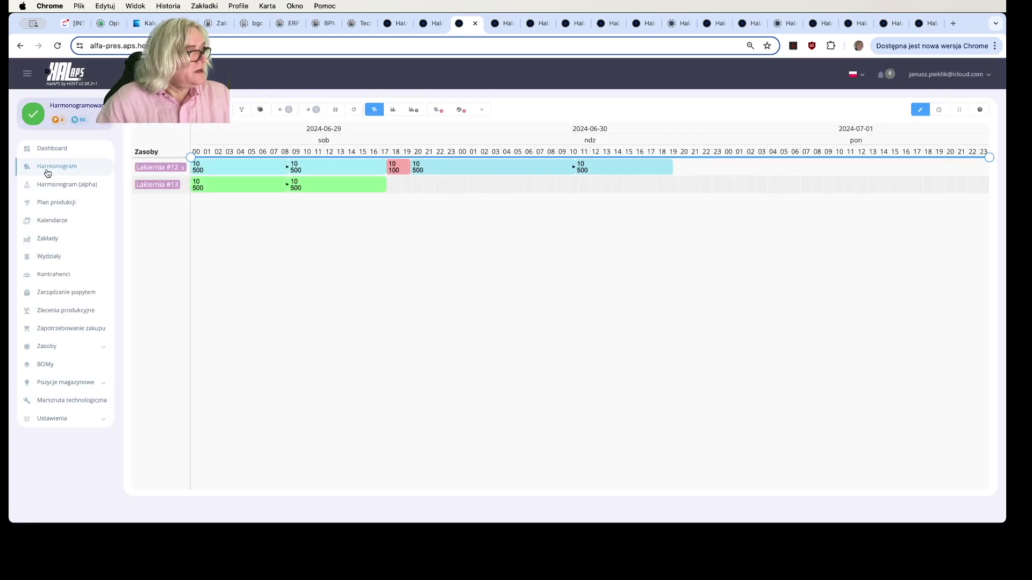
{"action": "mouse_move", "coordinate": [219, 167]}
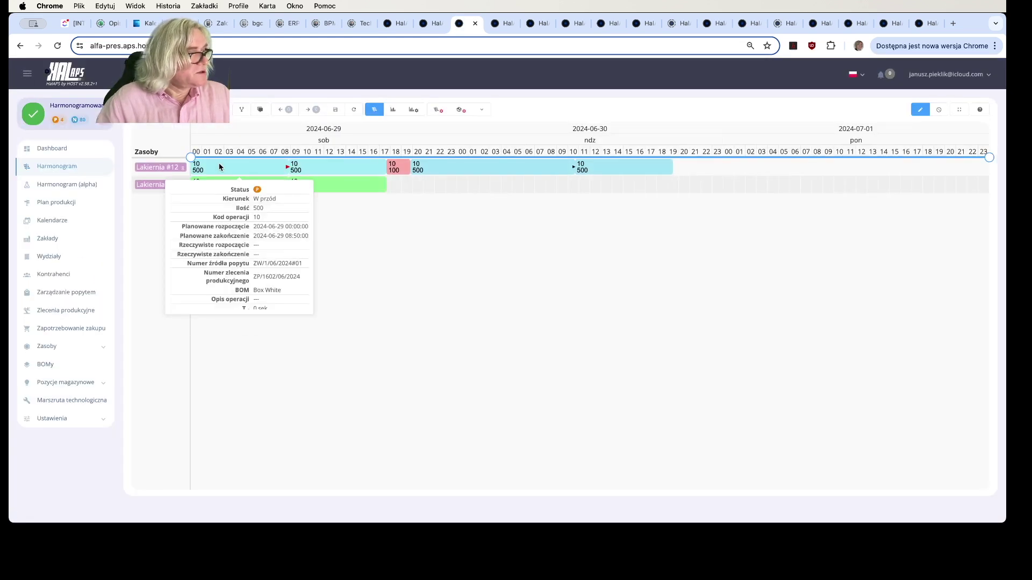